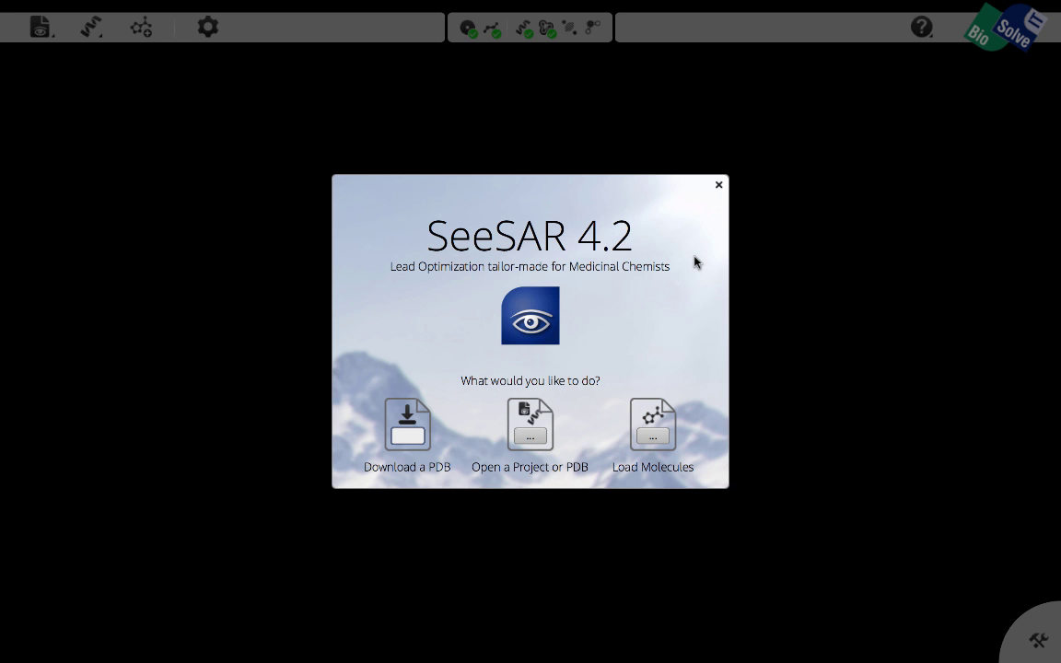
# Switch to the Btk article in Preview and scroll to Table 1 and Figure 2 on fragment hit 2
pyautogui.press('super+Tab')
pyautogui.press('super+Tab')
pyautogui.press('super+Tab')
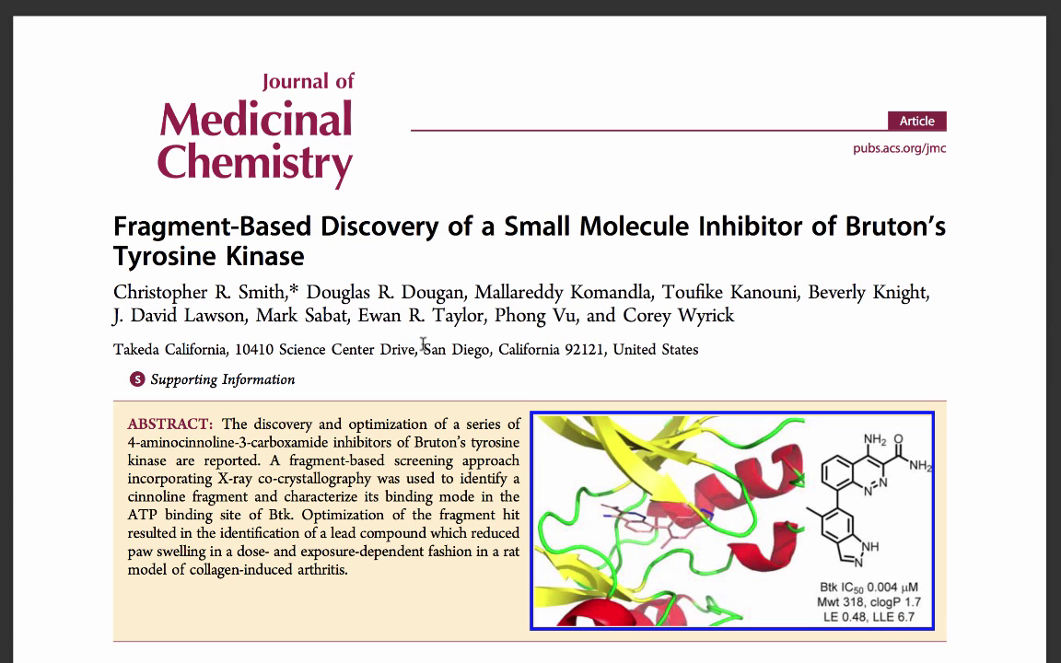
pyautogui.scroll(-10, 440, 389)
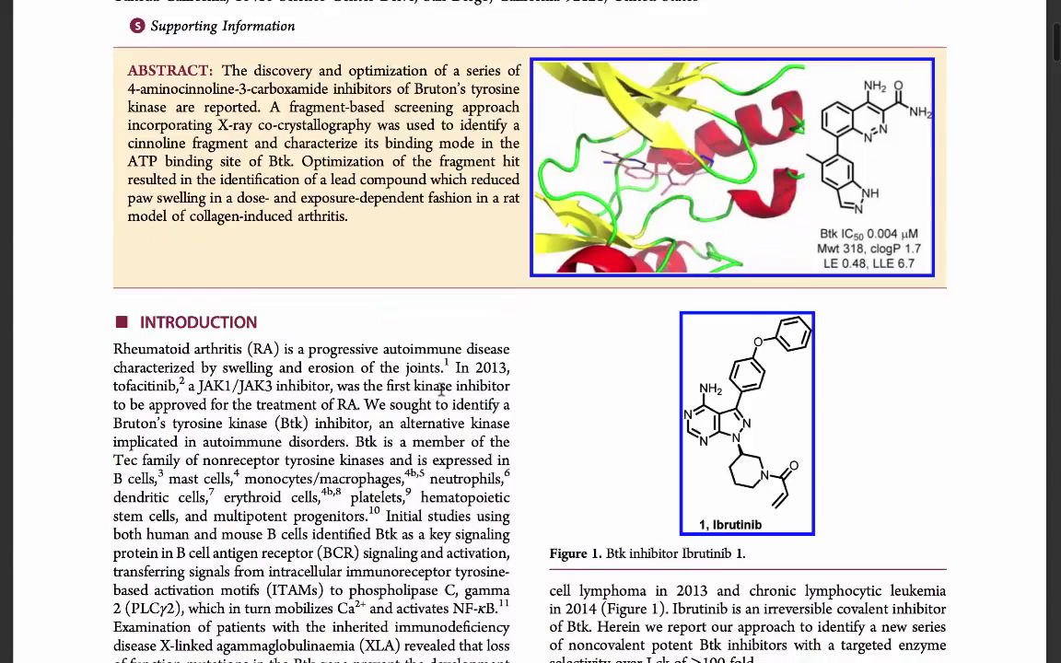
pyautogui.scroll(-1, 441, 388)
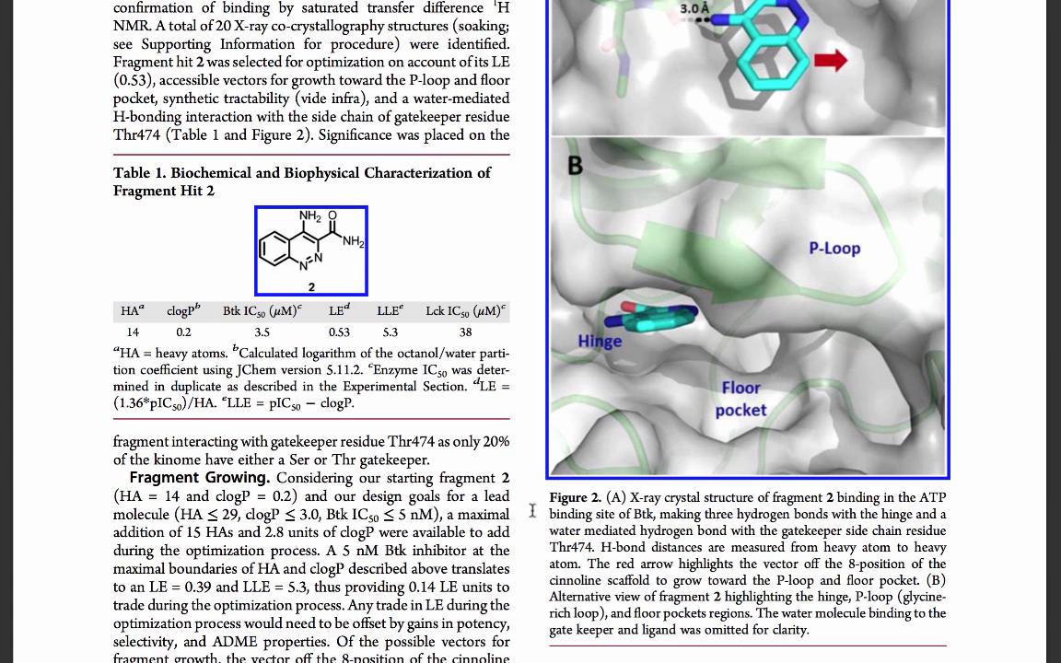
# Scroll the article past Scheme 1 and Figure 3 to Table 3 for compounds 7–11
pyautogui.scroll(-5, 508, 512)
pyautogui.scroll(-15, 508, 512)
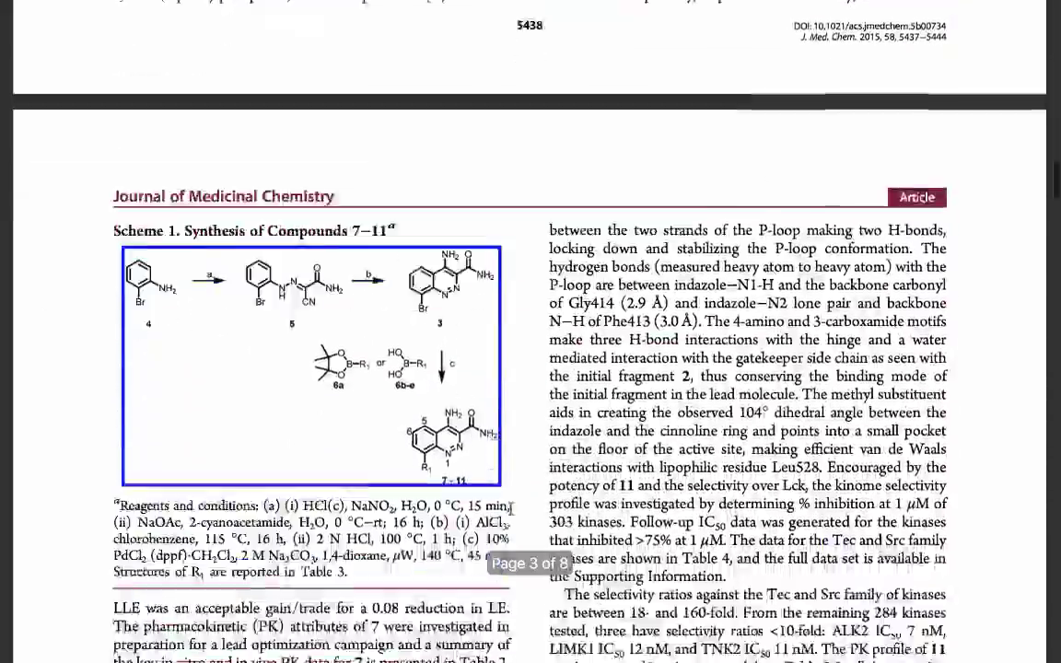
pyautogui.scroll(-12, 509, 510)
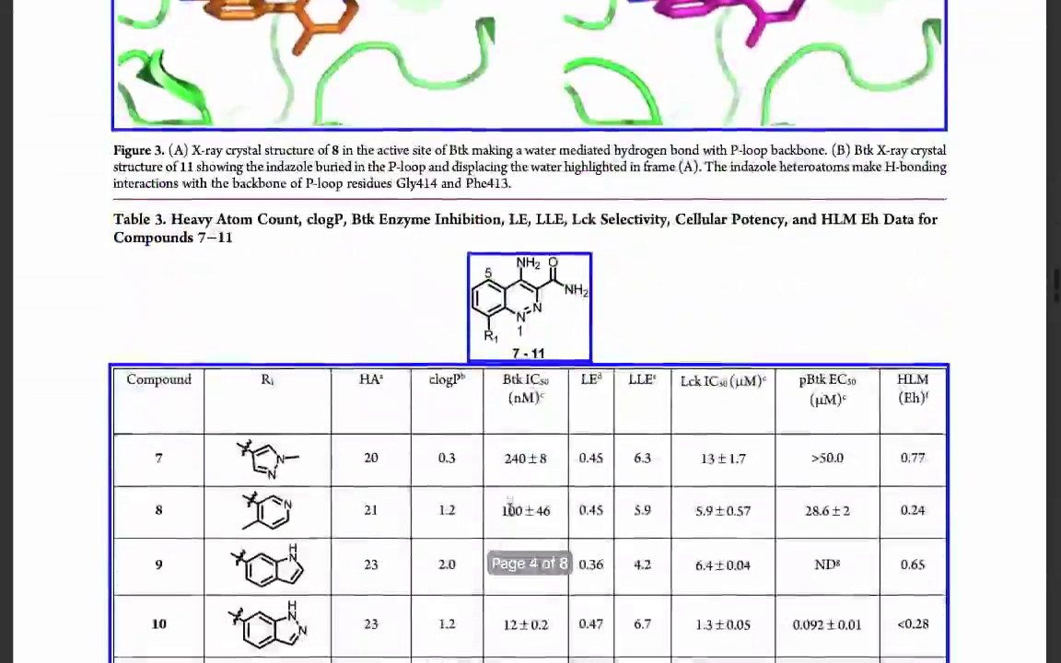
pyautogui.scroll(-1, 511, 516)
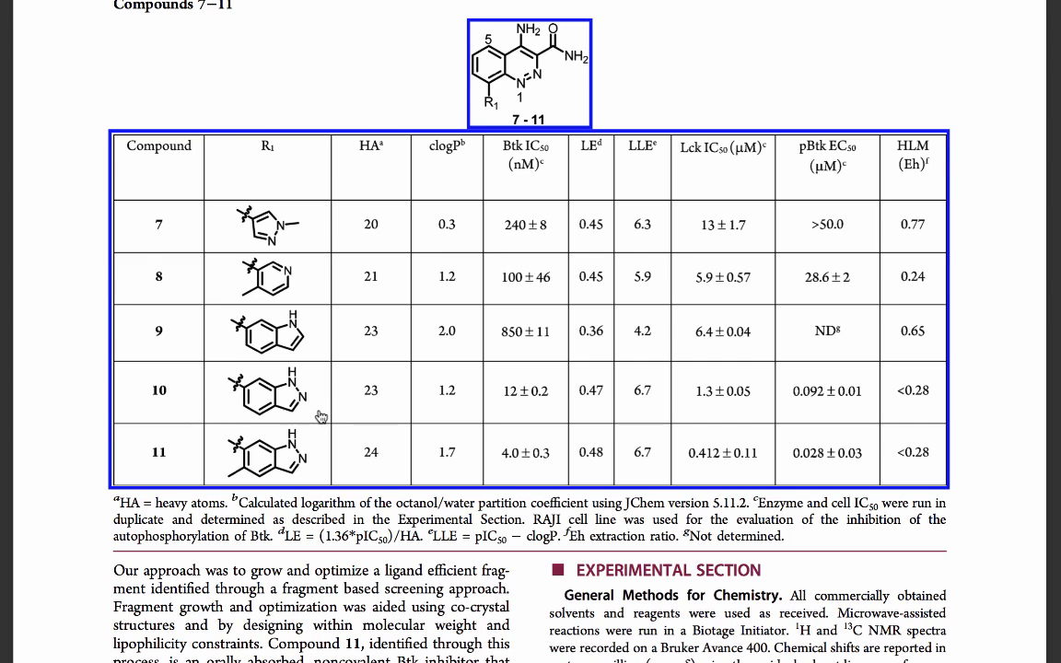
pyautogui.scroll(1, 321, 416)
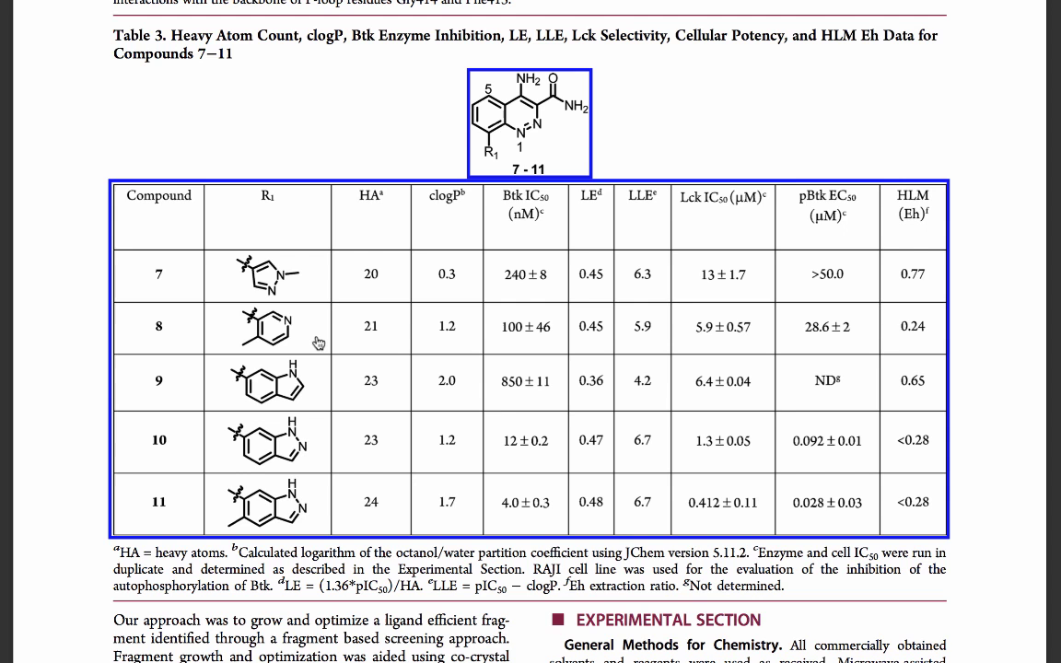
# Back in SeeSAR, open 4zly.pdb so ligand 4RU_A_705 is listed in the molecule table
pyautogui.press('super+Tab')
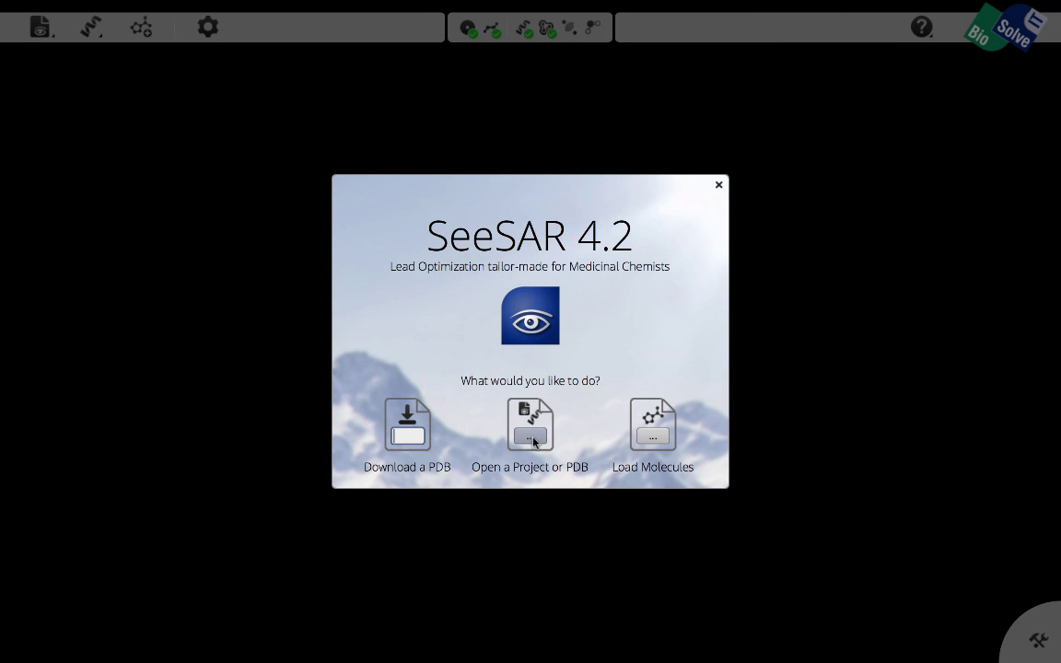
pyautogui.click(511, 415)
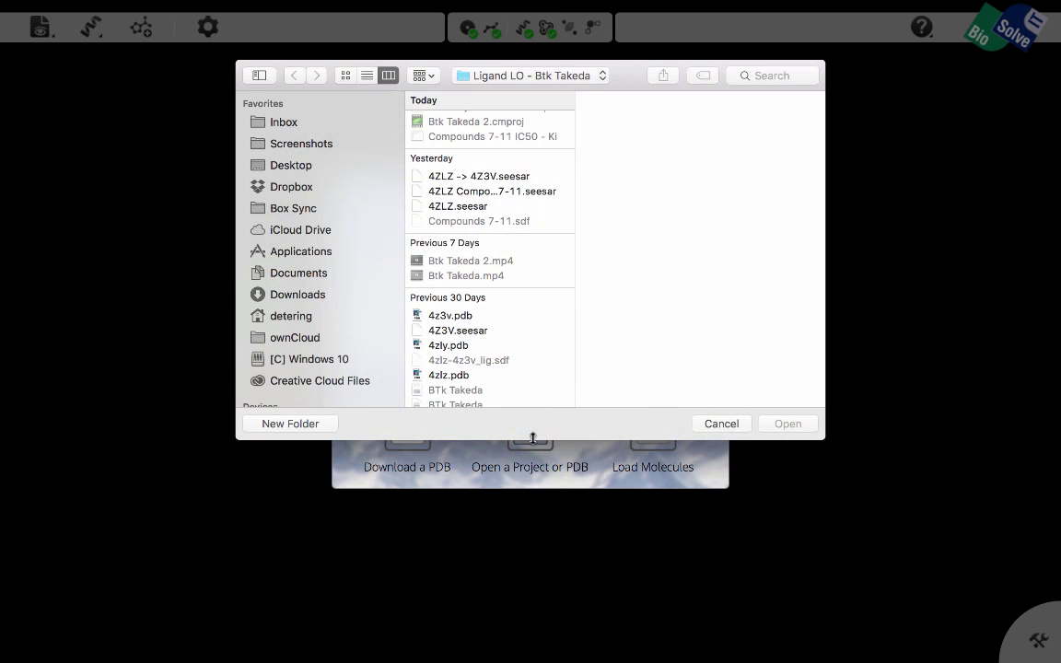
pyautogui.click(451, 345)
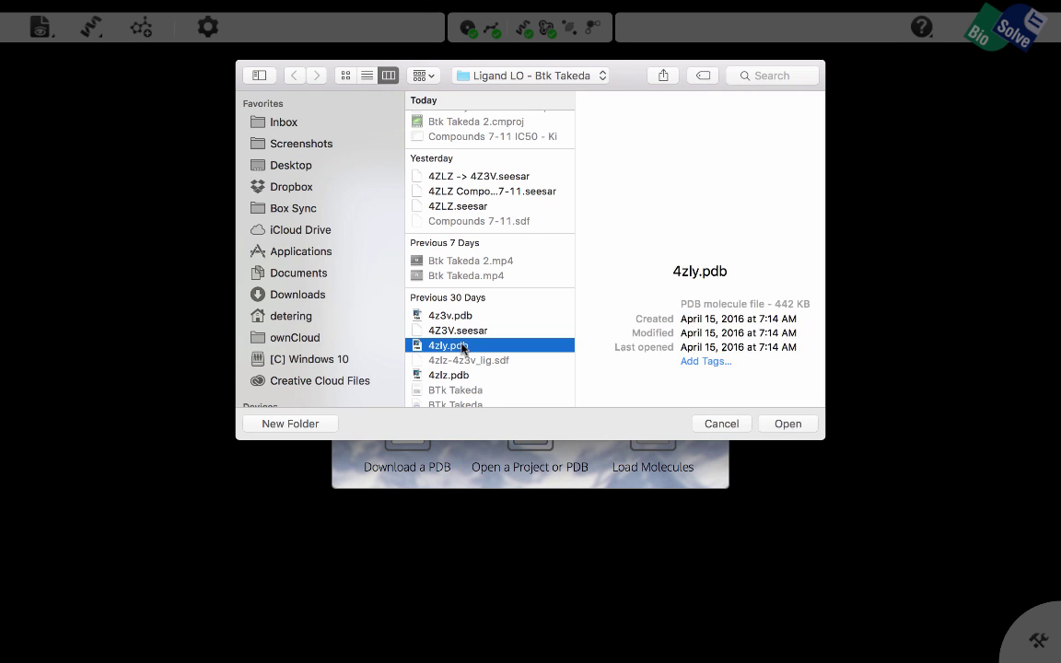
pyautogui.click(787, 424)
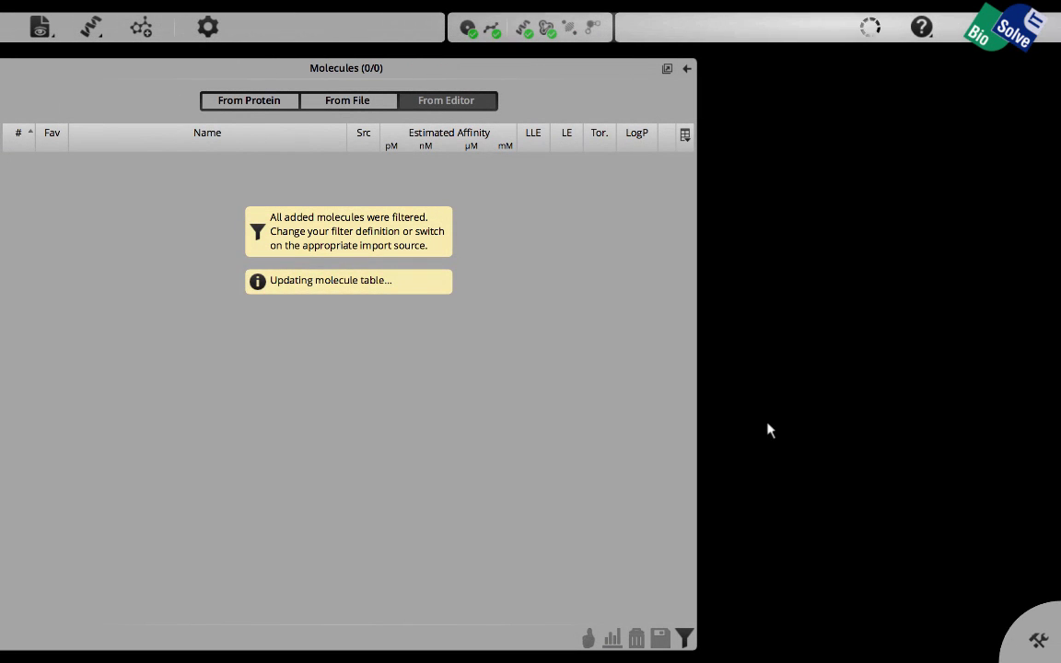
pyautogui.click(251, 102)
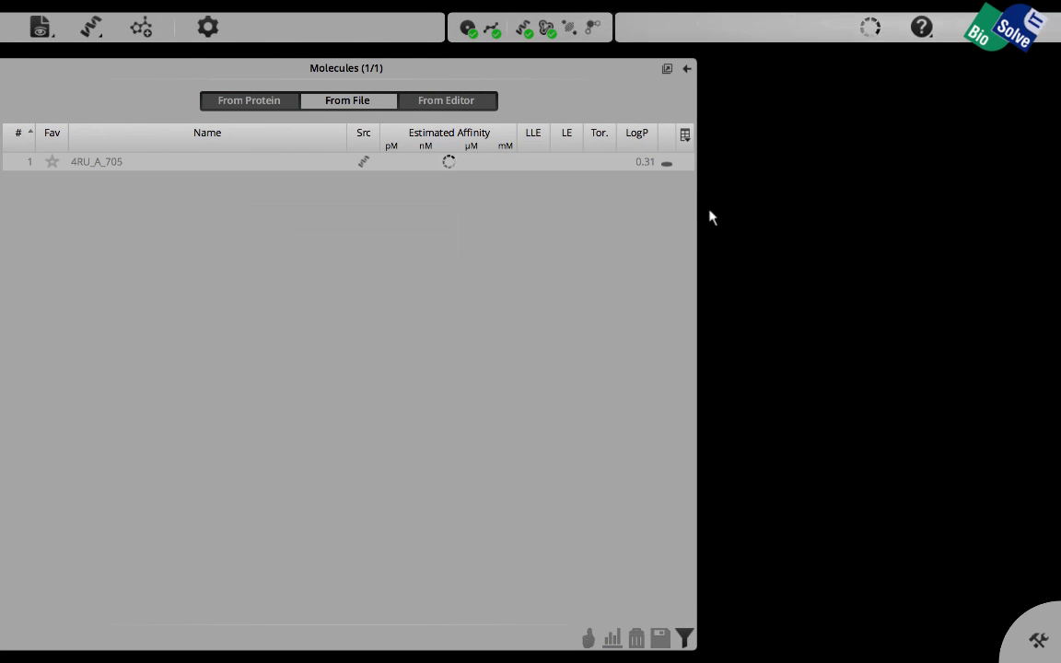
# Resize the Molecules panel and turn the protein to show the bound ligand and torsion column
pyautogui.moveTo(693, 216); pyautogui.dragTo(398, 217)
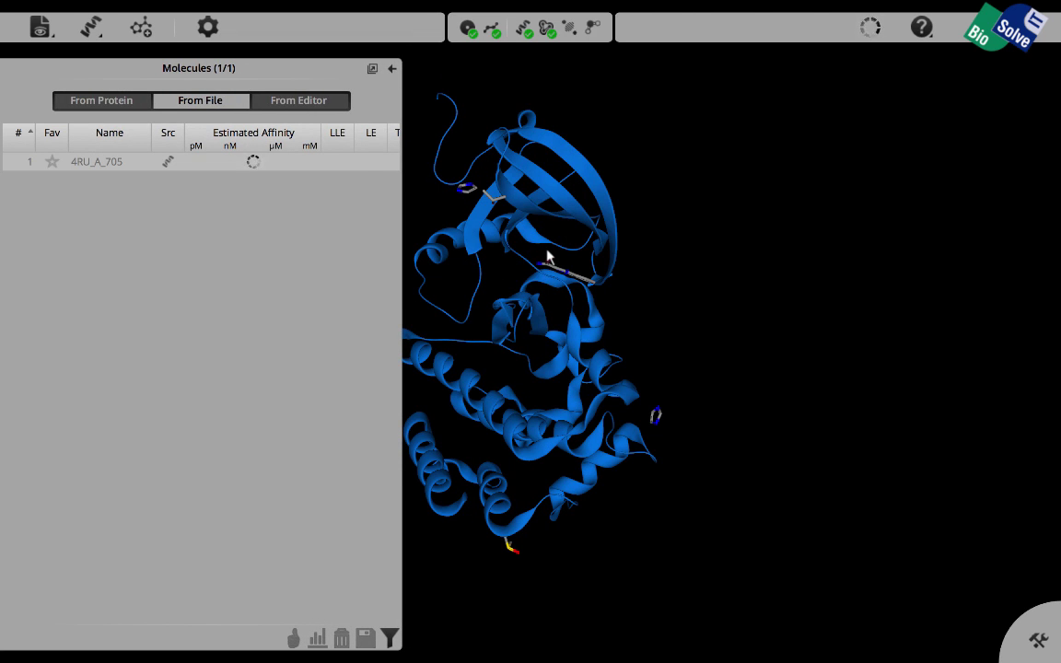
pyautogui.moveTo(549, 256); pyautogui.dragTo(728, 281, button='right')
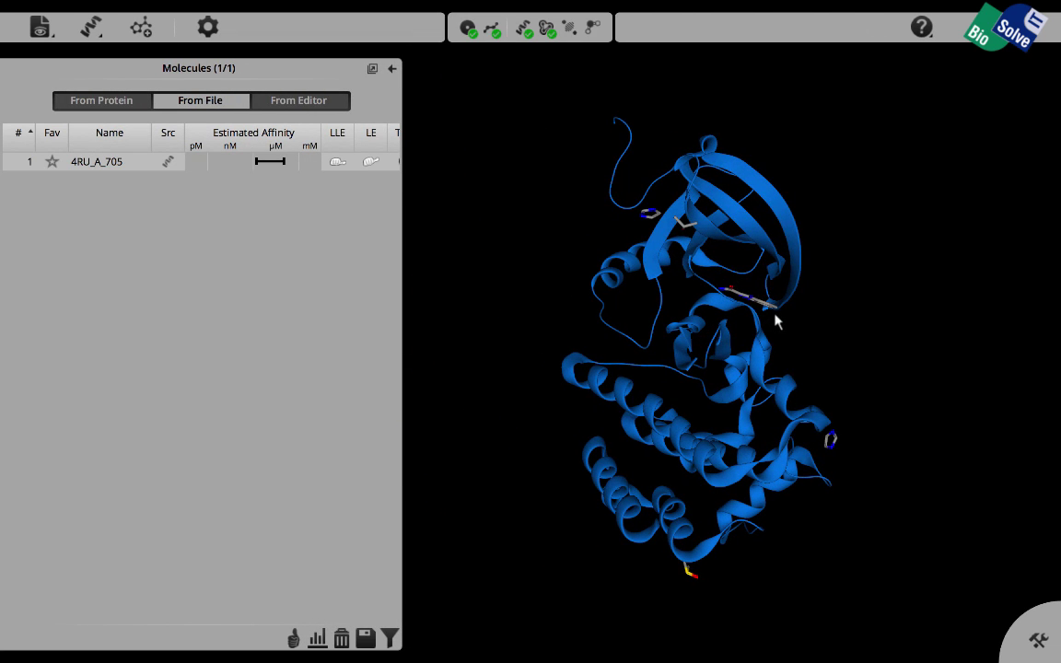
pyautogui.moveTo(774, 315); pyautogui.dragTo(714, 306)
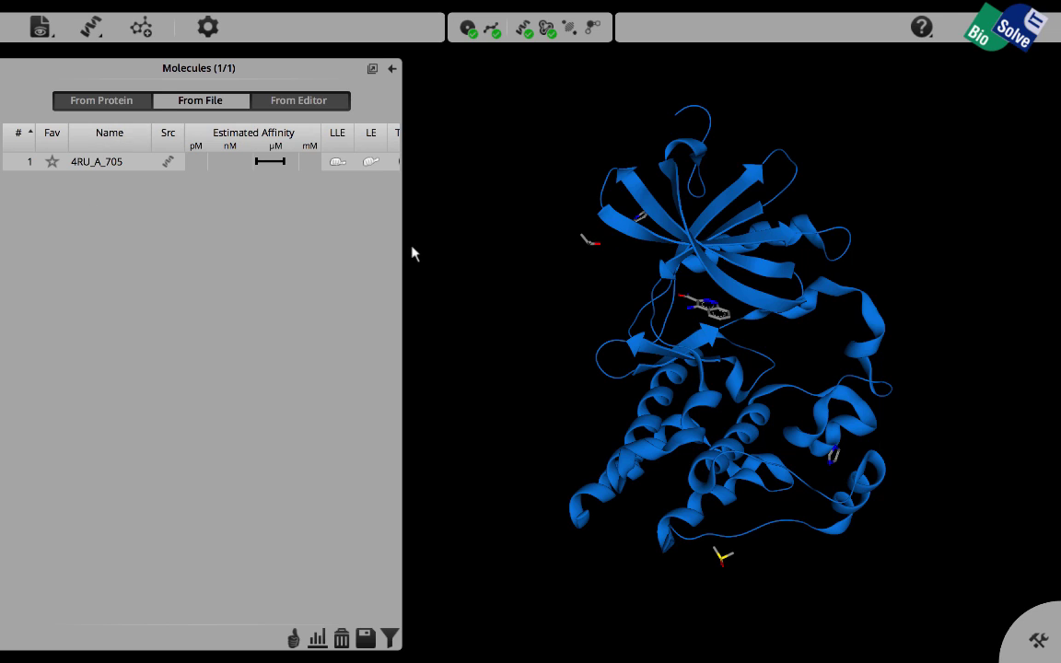
pyautogui.moveTo(398, 247); pyautogui.dragTo(421, 247)
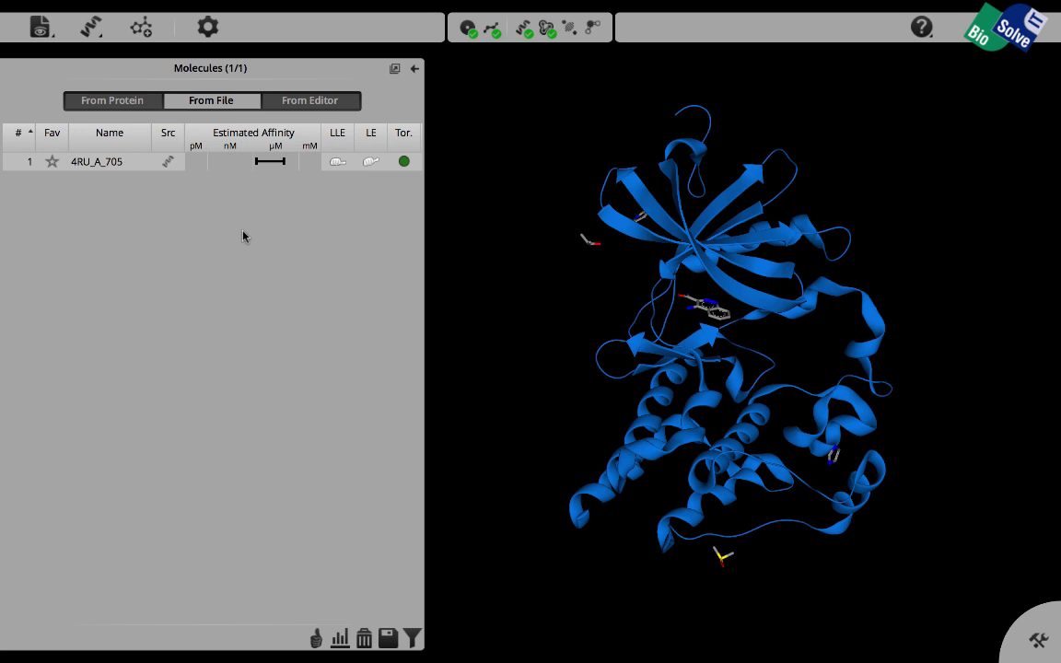
pyautogui.moveTo(118, 168)
# Select ligand 4RU_A_705 and rotate the pocket surface to view it from several angles
pyautogui.click(101, 164)
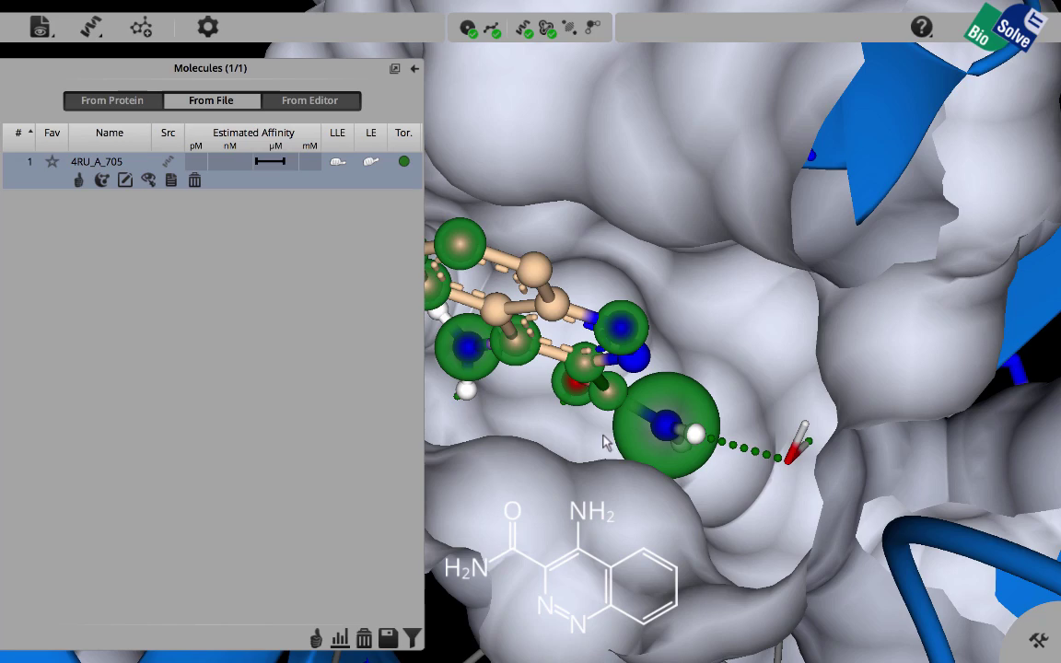
pyautogui.moveTo(512, 416); pyautogui.dragTo(660, 393)
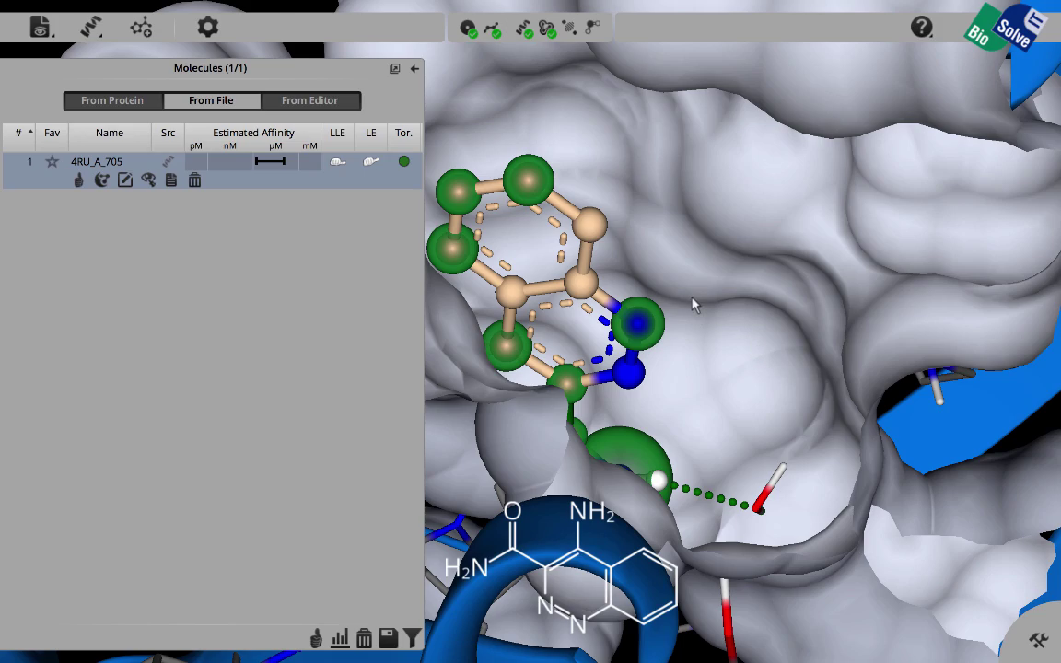
pyautogui.moveTo(696, 306)
pyautogui.mouseDown()
pyautogui.moveTo(694, 295)
pyautogui.moveTo(705, 320)
pyautogui.moveTo(680, 261)
pyautogui.moveTo(715, 322)
pyautogui.moveTo(590, 293)
pyautogui.mouseUp()
pyautogui.scroll(-5, 705, 321)
pyautogui.scroll(2, 700, 311)
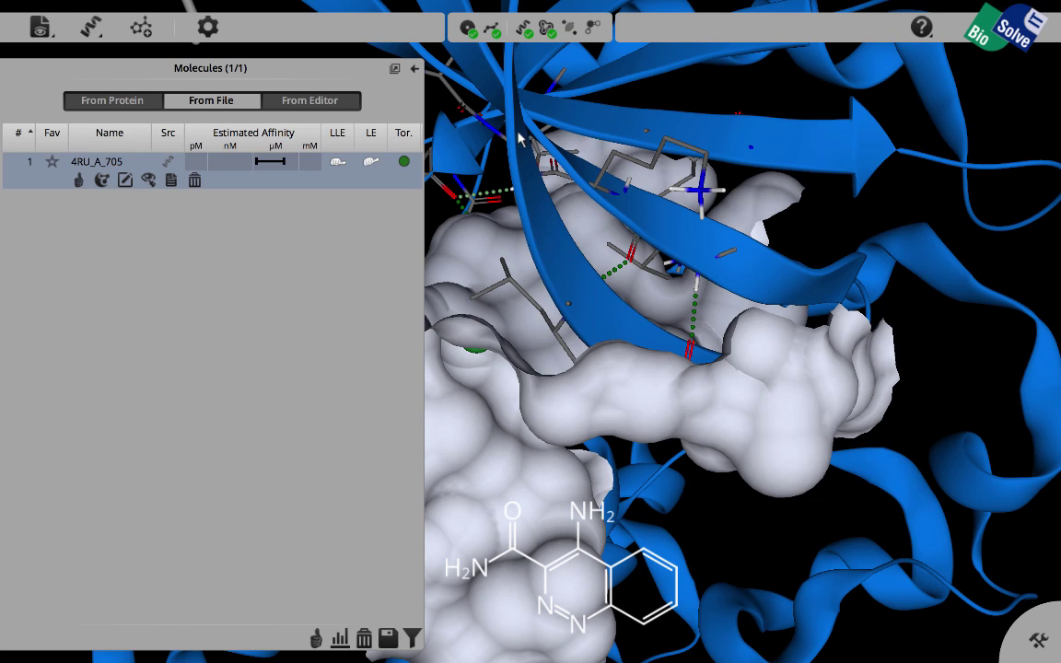
pyautogui.moveTo(754, 398); pyautogui.dragTo(753, 352)
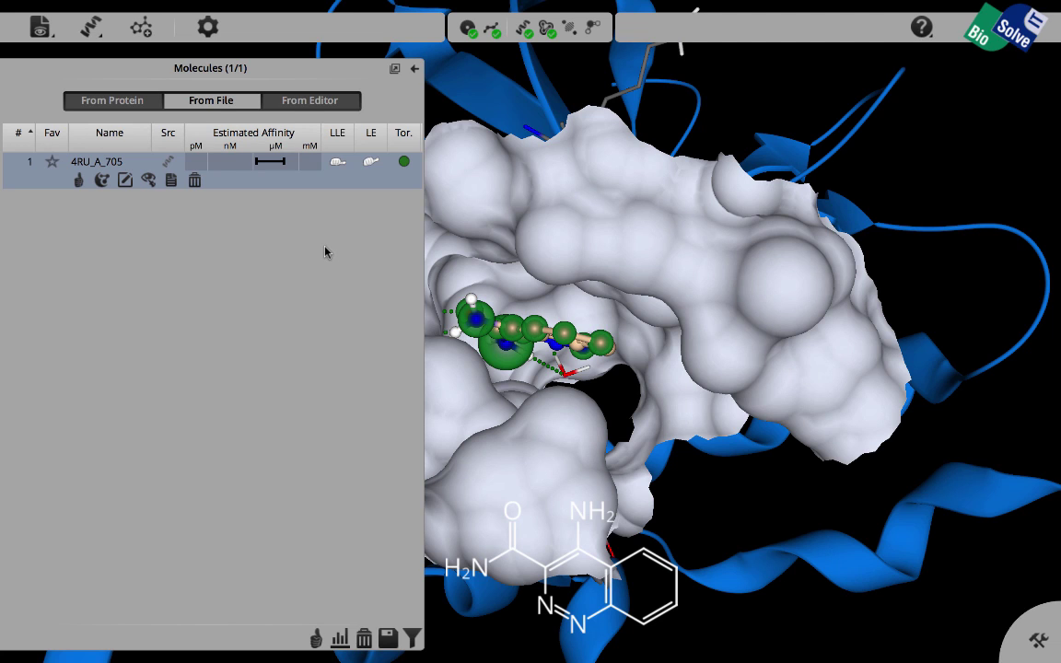
# Load 4zlz.pdb via Protein > Load, rotate to its binding site, then check the article's table
pyautogui.click(92, 30)
pyautogui.click(95, 88)
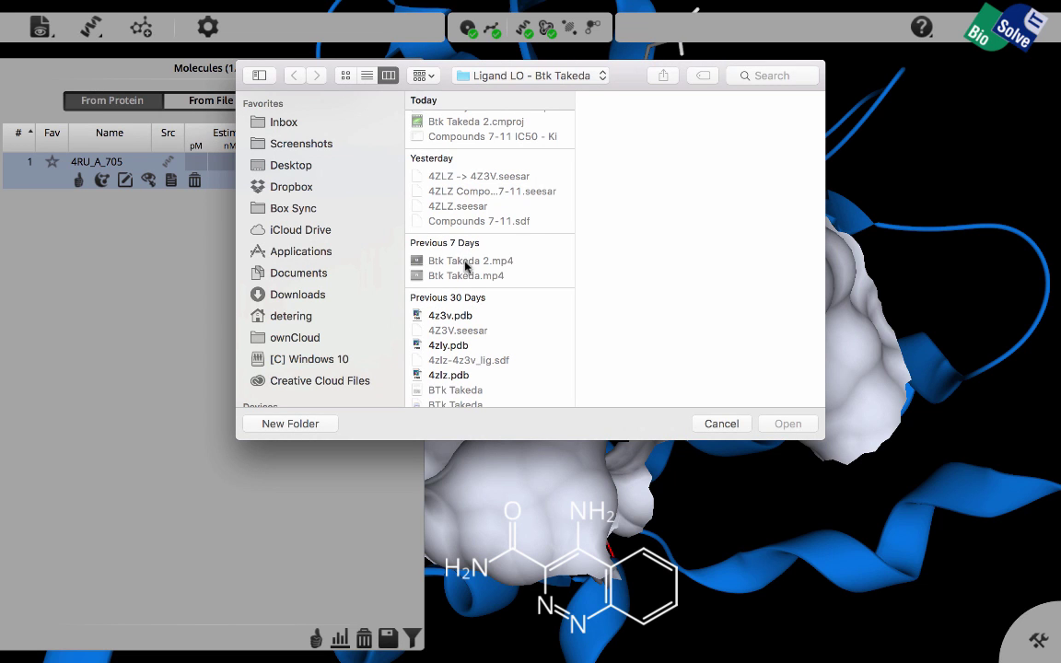
pyautogui.click(448, 377)
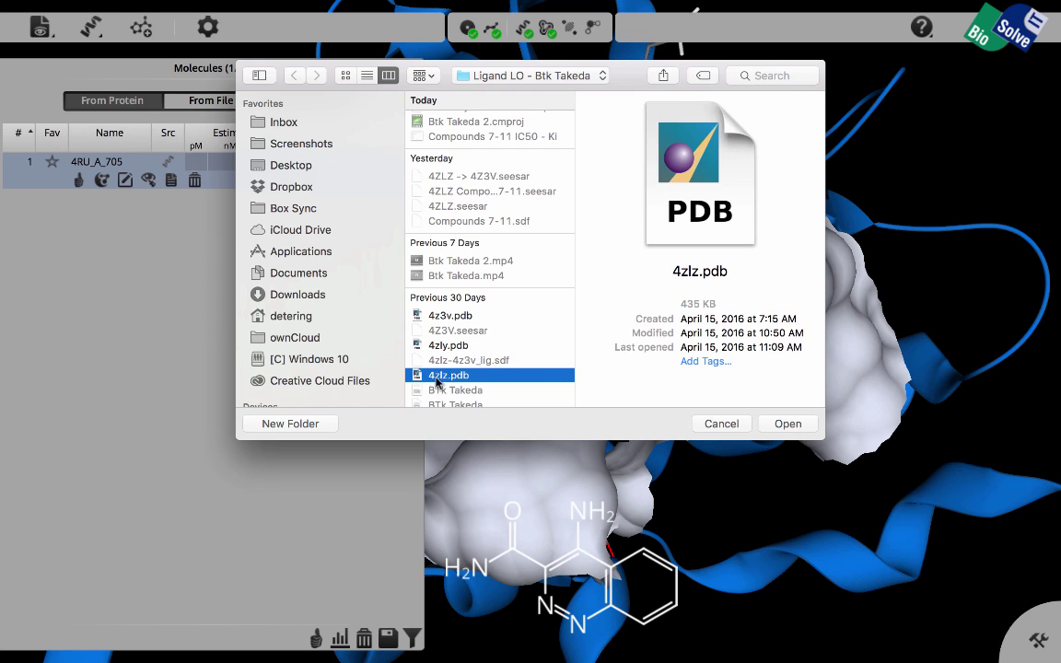
pyautogui.click(789, 424)
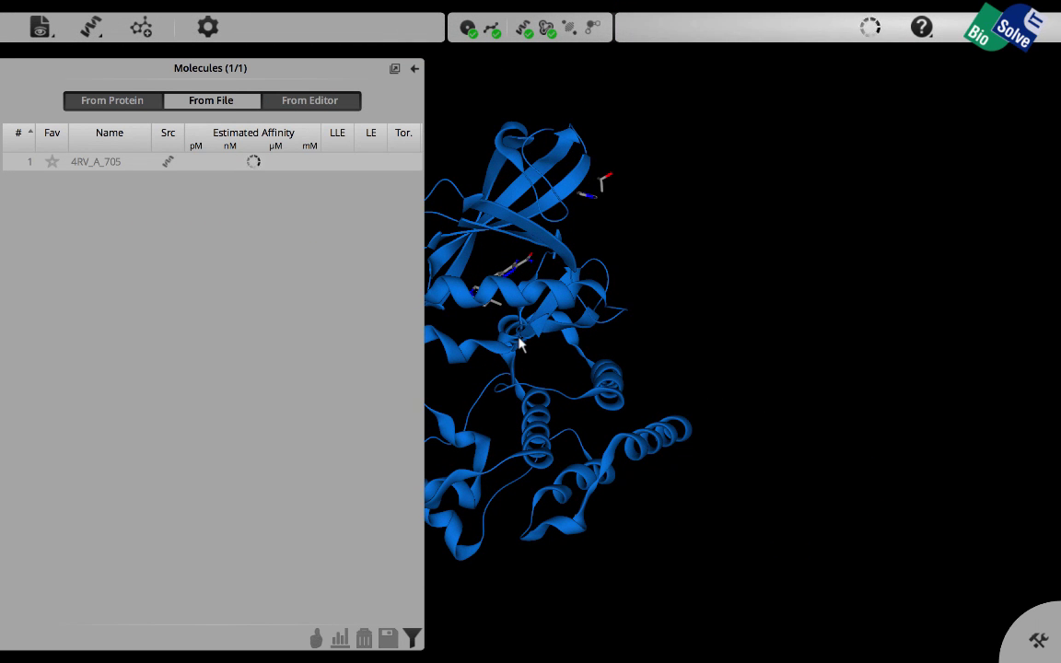
pyautogui.moveTo(518, 343); pyautogui.dragTo(688, 345, button='middle')
pyautogui.moveTo(688, 345); pyautogui.dragTo(509, 362)
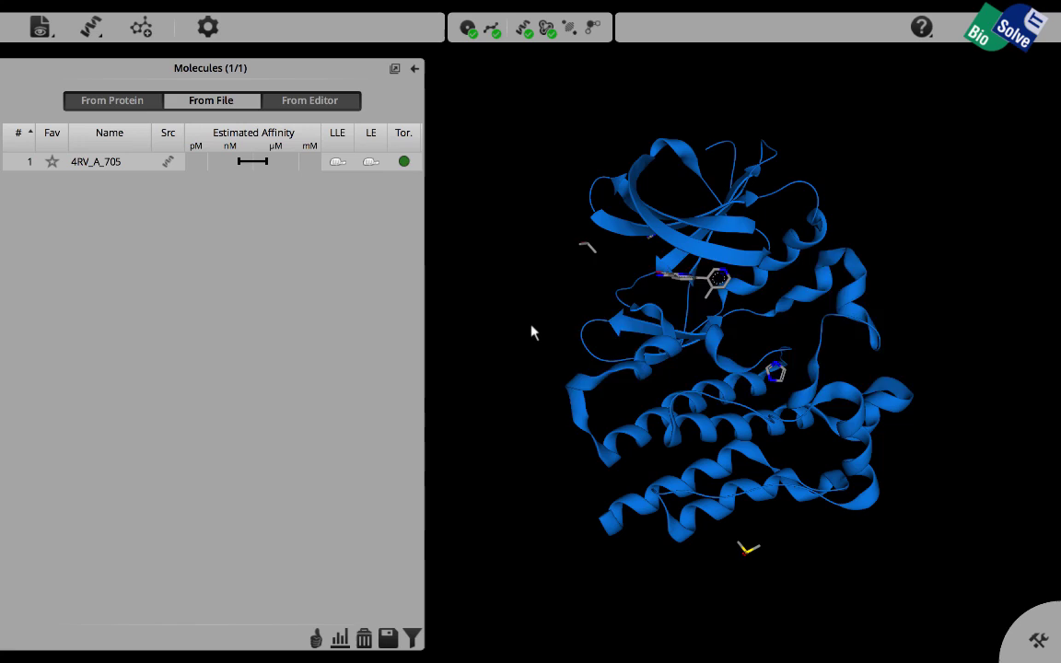
pyautogui.press('super+Tab')
# Select 4RV_A_705, hide the pocket surface and ribbons, and zoom in around the ligand
pyautogui.click(115, 166)
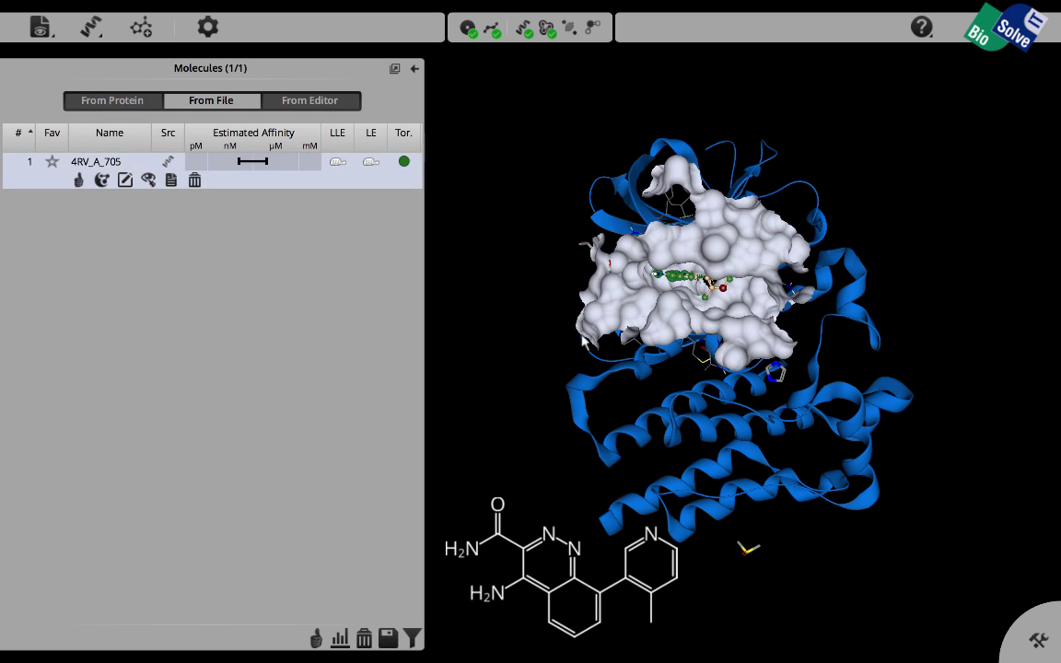
pyautogui.click(497, 31)
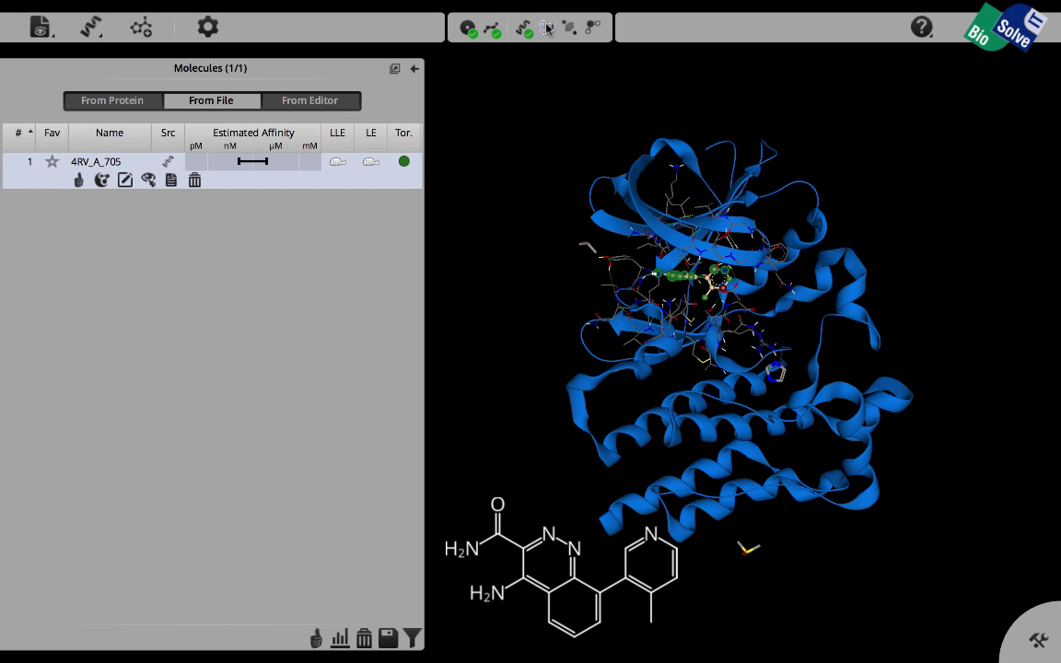
pyautogui.click(493, 29)
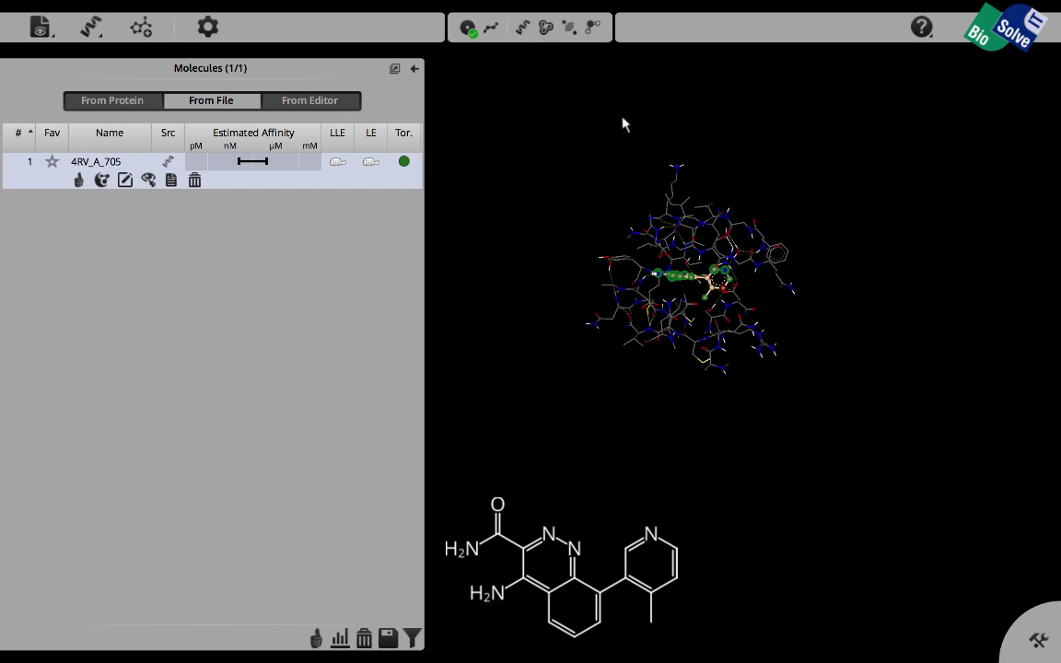
pyautogui.doubleClick(746, 310)
pyautogui.moveTo(743, 318)
pyautogui.mouseDown()
pyautogui.moveTo(732, 291)
pyautogui.moveTo(751, 339)
pyautogui.moveTo(762, 337)
pyautogui.mouseUp()
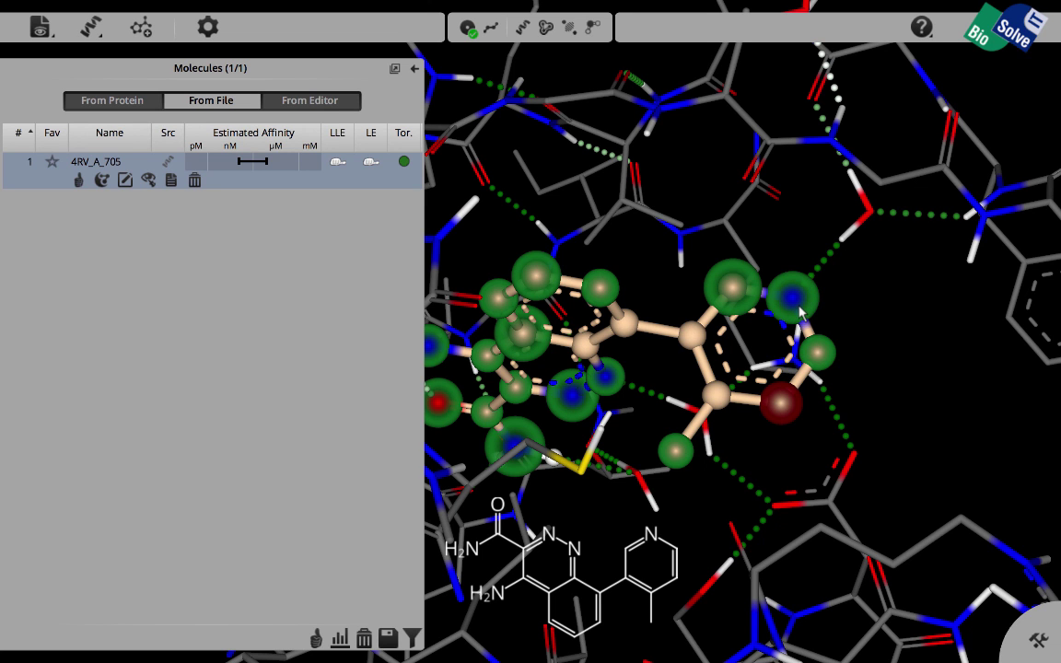
pyautogui.press('super+Tab')
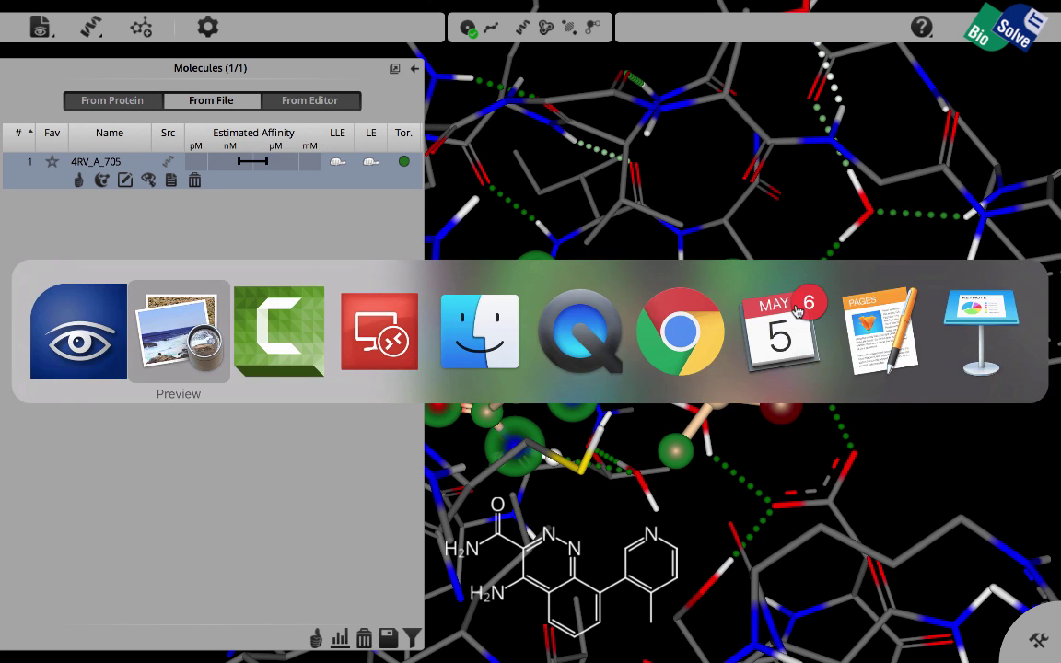
pyautogui.scroll(10, 635, 296)
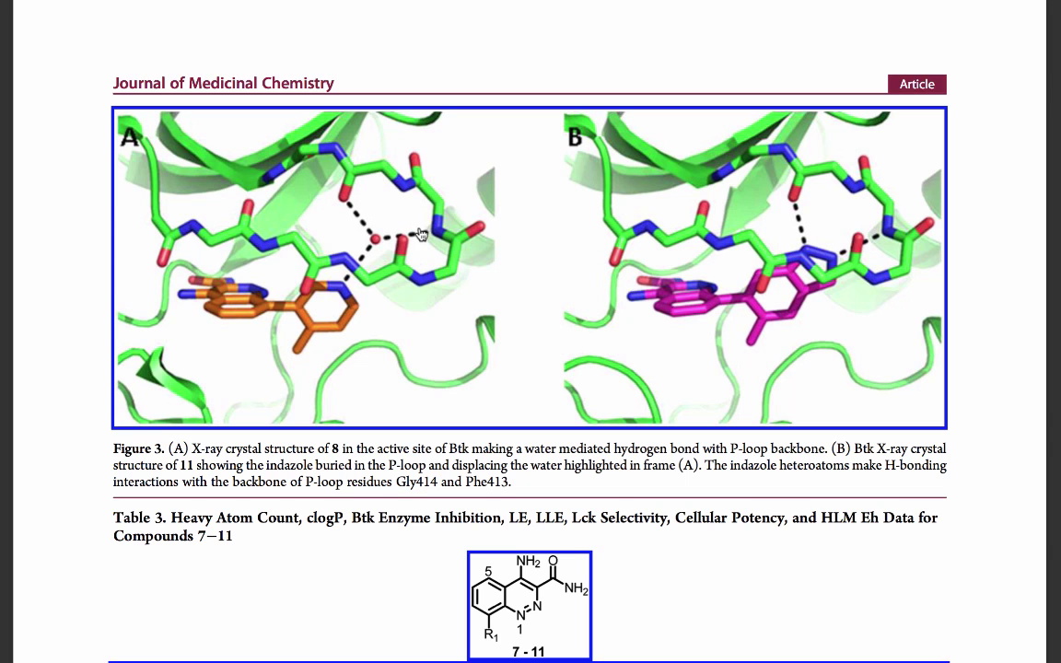
pyautogui.press('super+Tab')
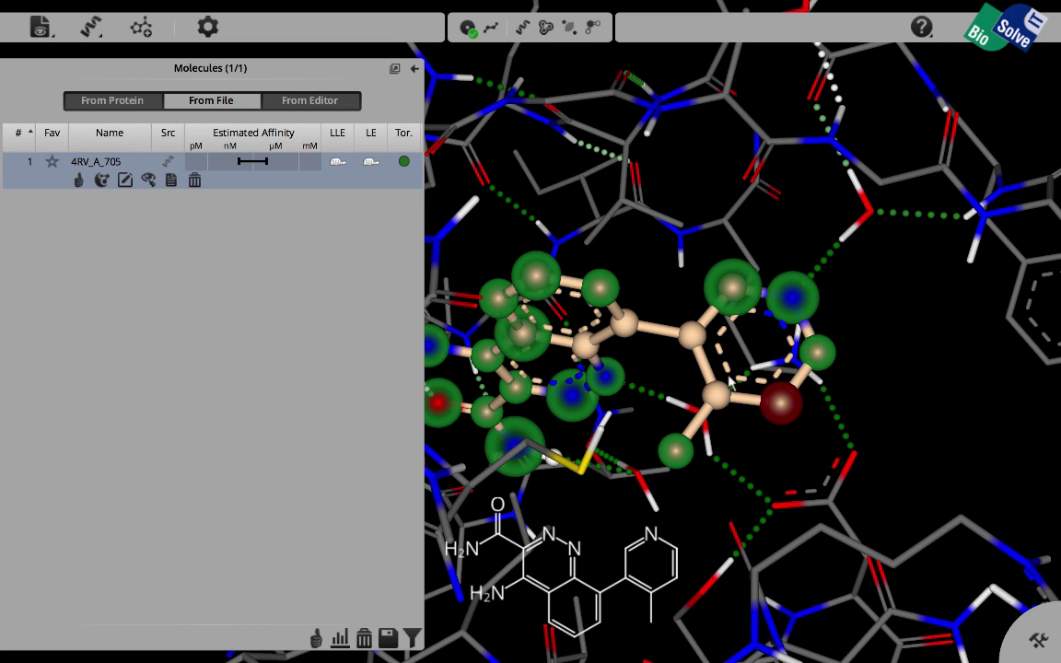
# Edit 4RV_A_705: drop the methyl and a ring carbon, close a five-ring, add ring N-methyl
pyautogui.click(126, 182)
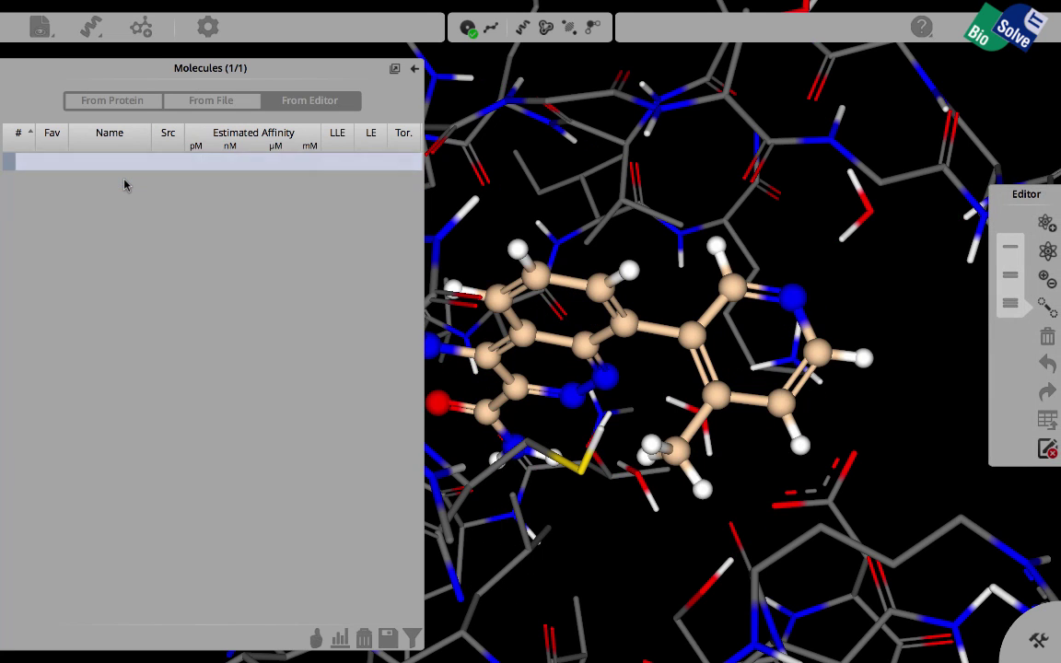
pyautogui.click(675, 450)
pyautogui.click(1041, 339)
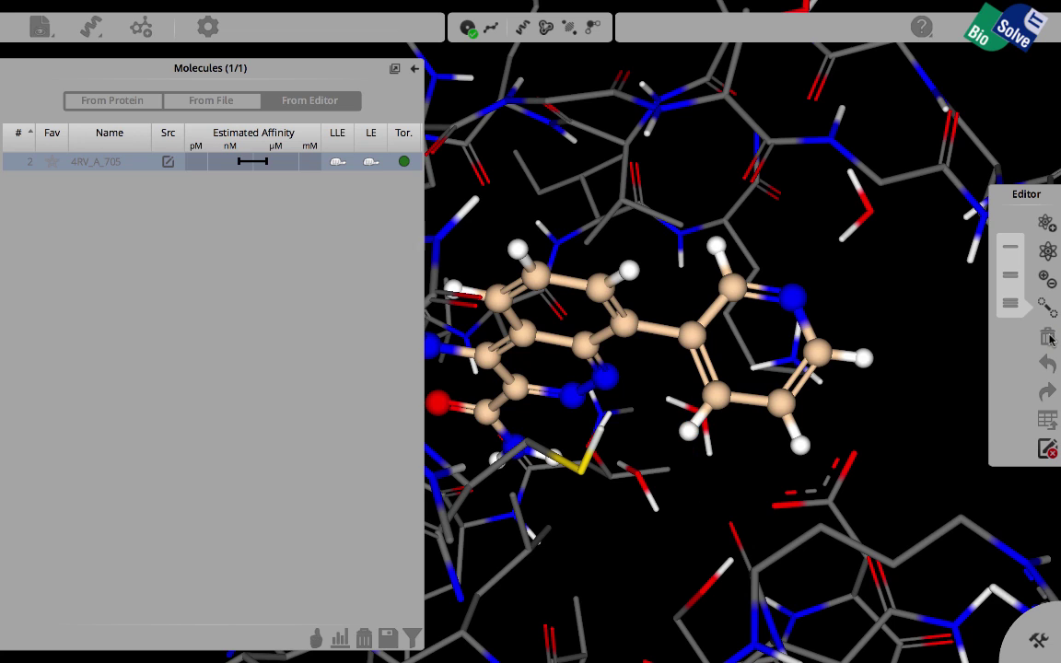
pyautogui.click(815, 355)
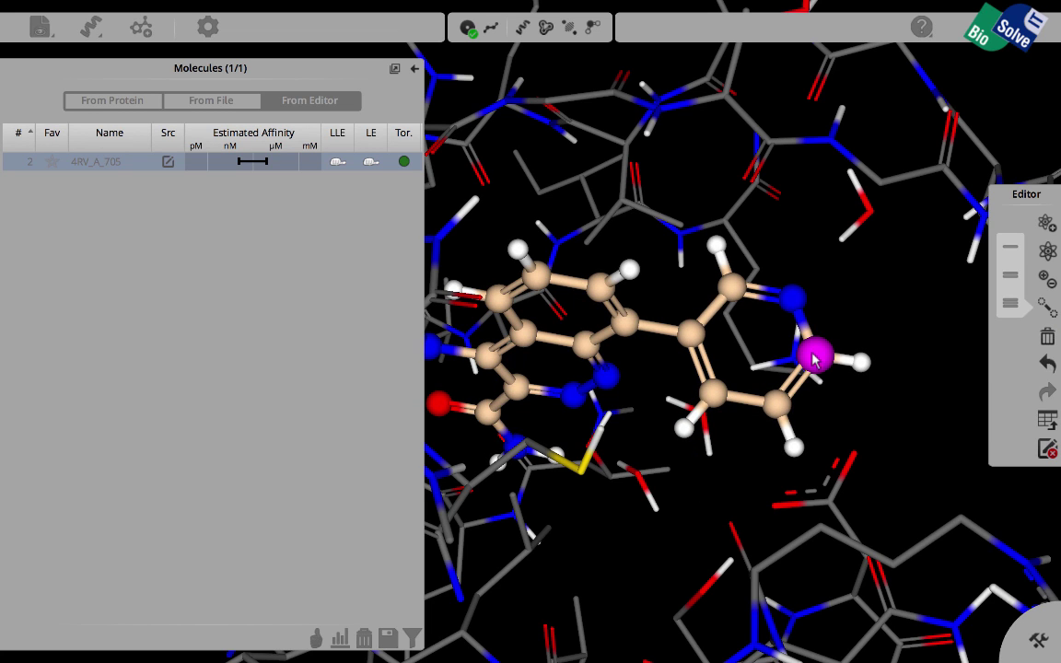
pyautogui.click(1048, 338)
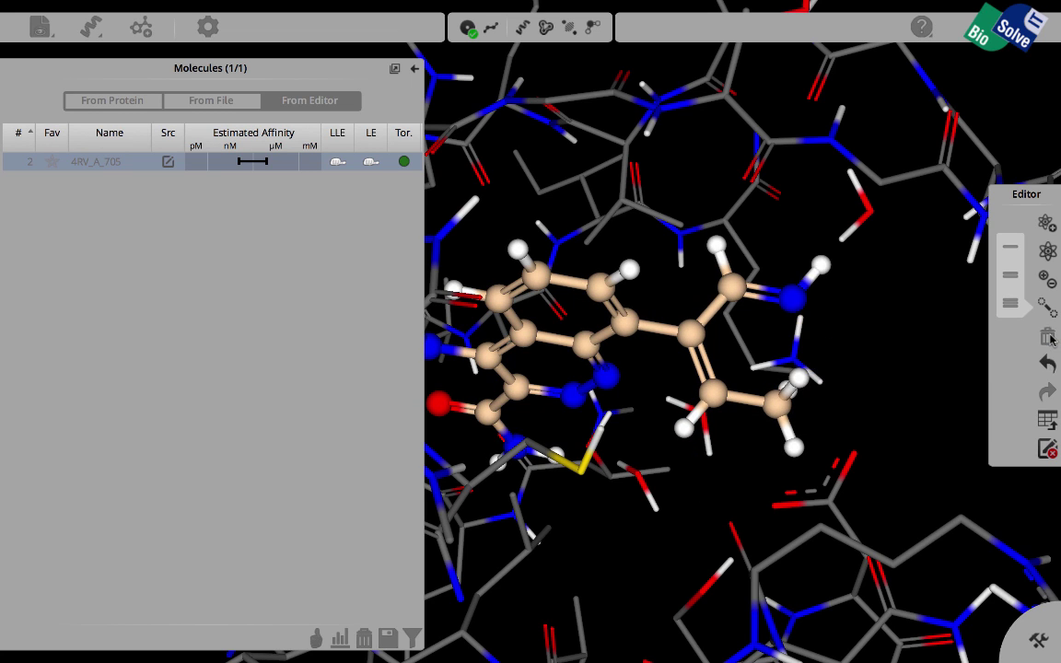
pyautogui.click(792, 297)
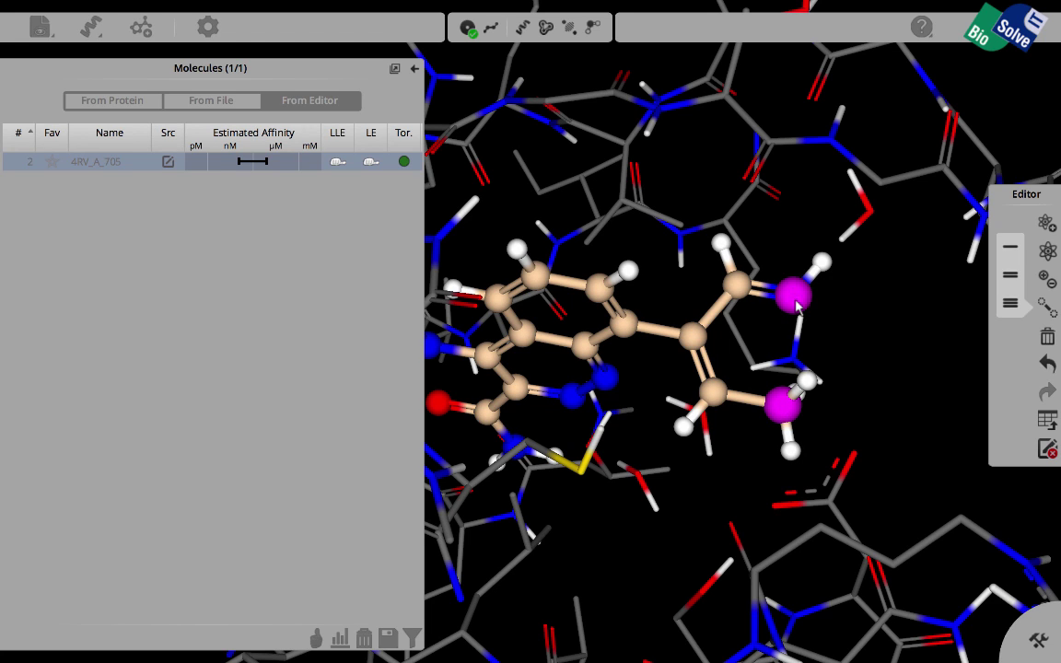
pyautogui.click(784, 387)
pyautogui.press('n')
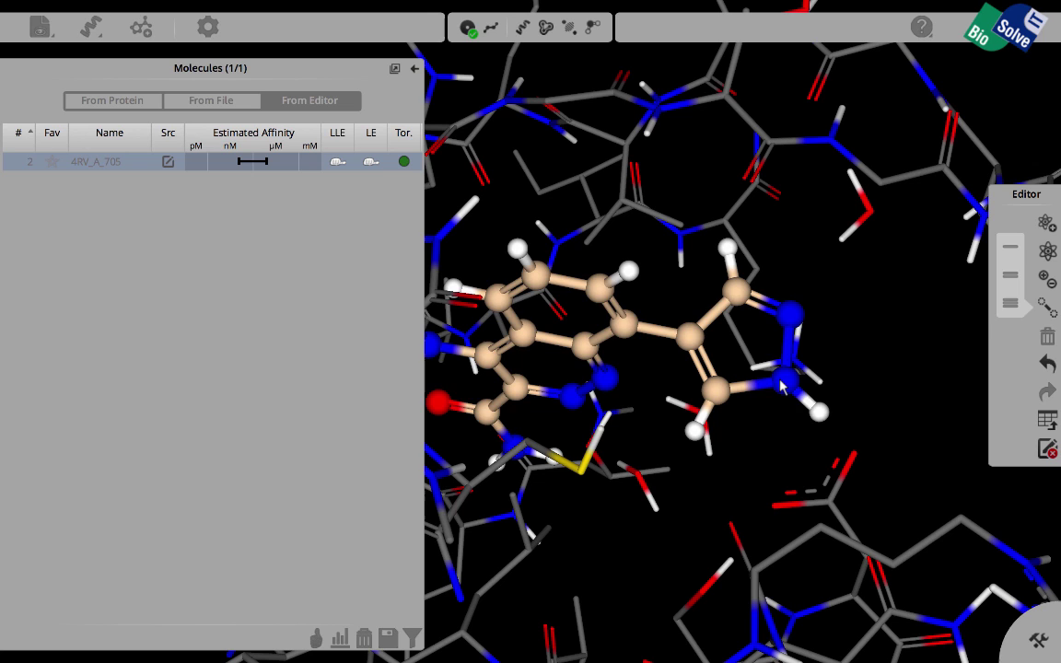
pyautogui.click(814, 413)
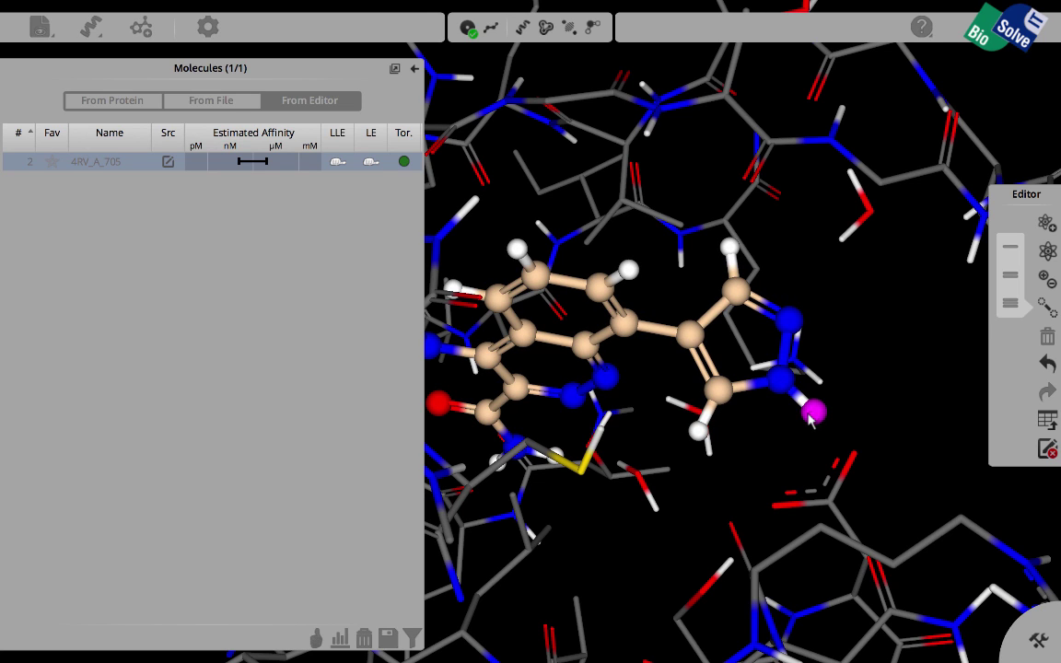
pyautogui.press('c')
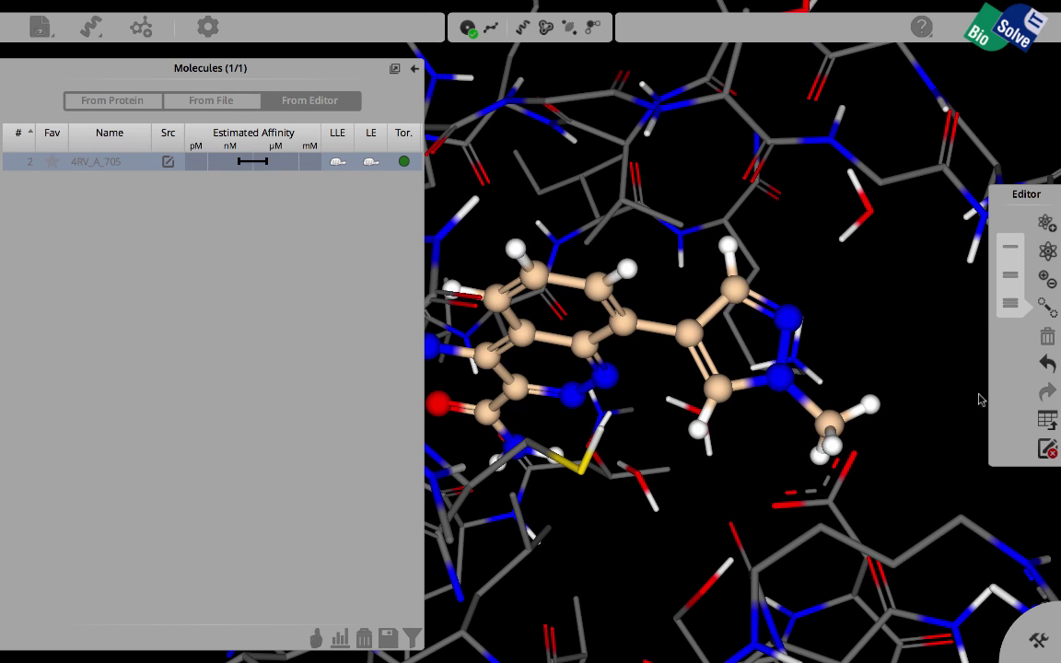
# Accept the edit to add analogue 4RV_A_705_1 and review its scored row and pose
pyautogui.click(1048, 450)
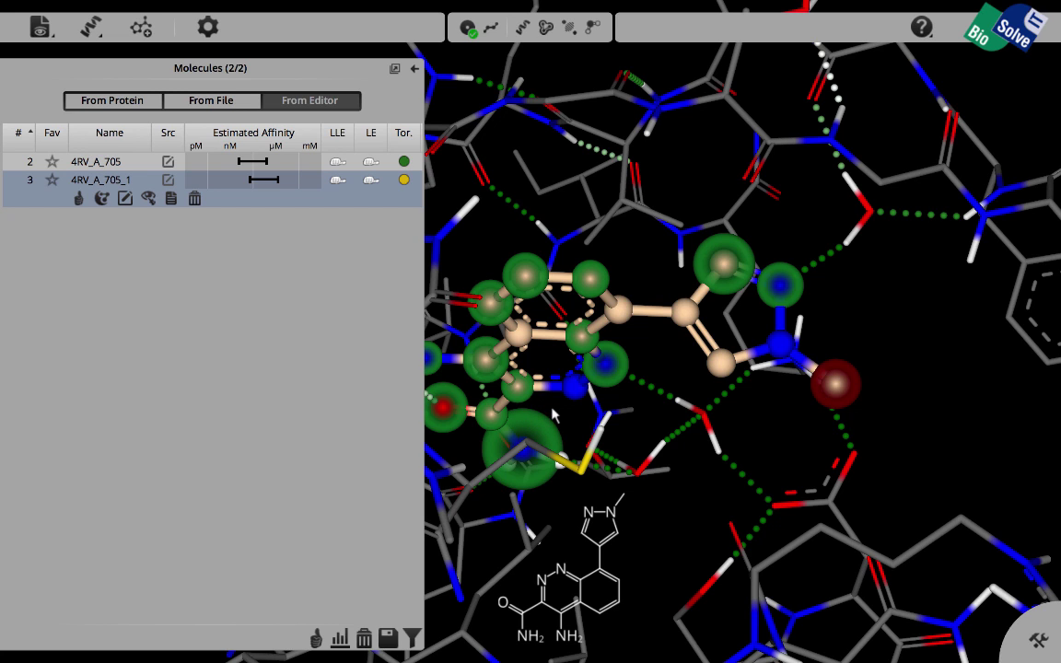
pyautogui.scroll(2, 553, 414)
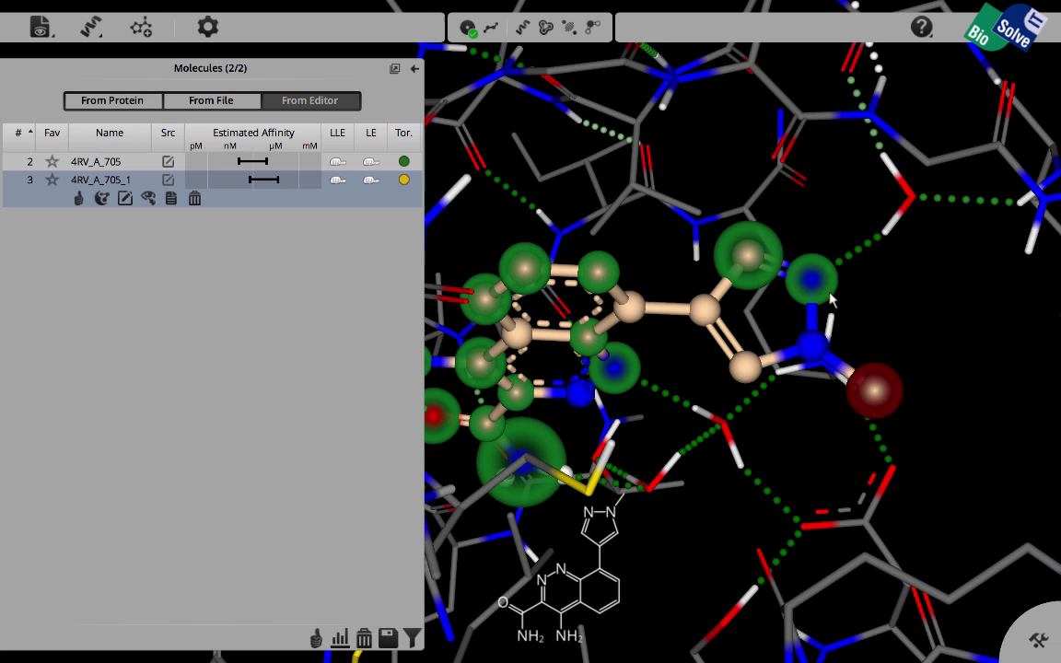
pyautogui.click(1039, 640)
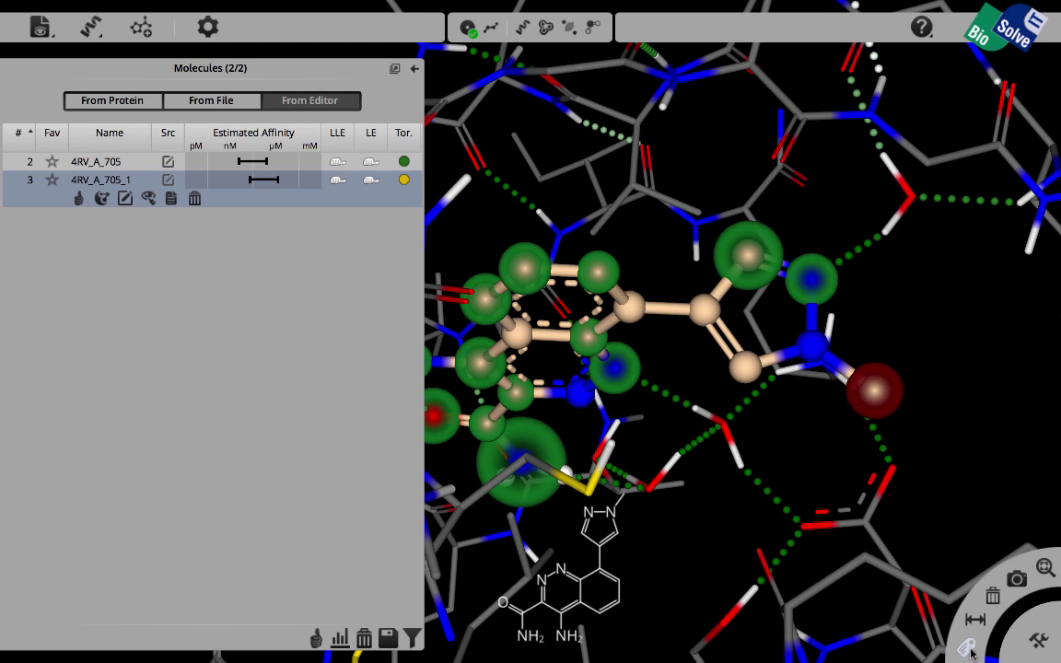
pyautogui.click(933, 580)
pyautogui.click(812, 278)
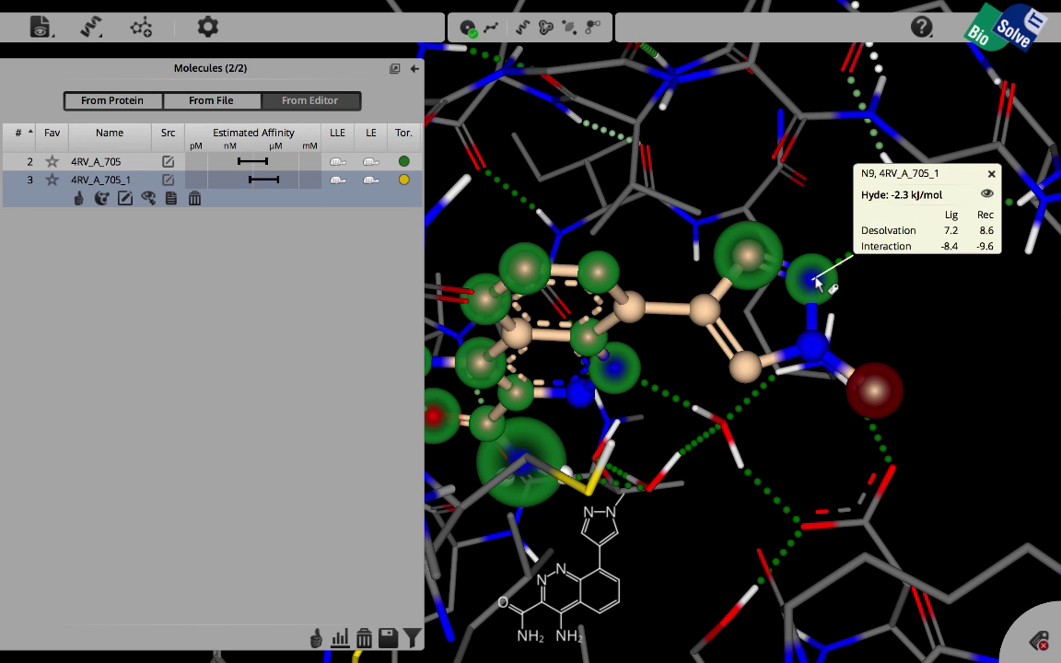
pyautogui.moveTo(894, 174); pyautogui.dragTo(698, 86)
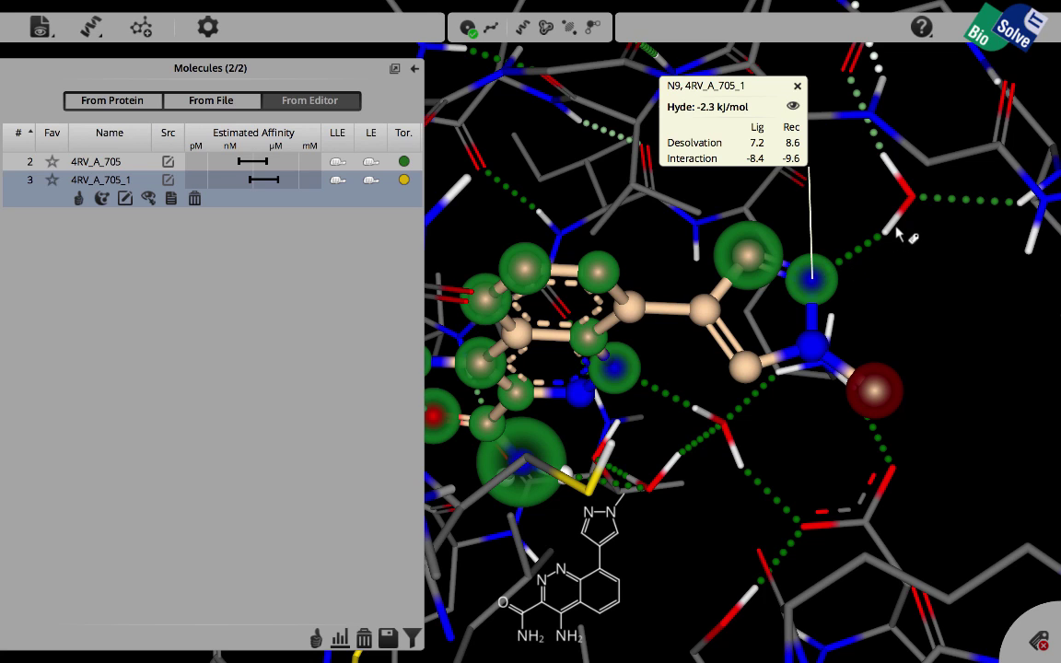
pyautogui.click(798, 88)
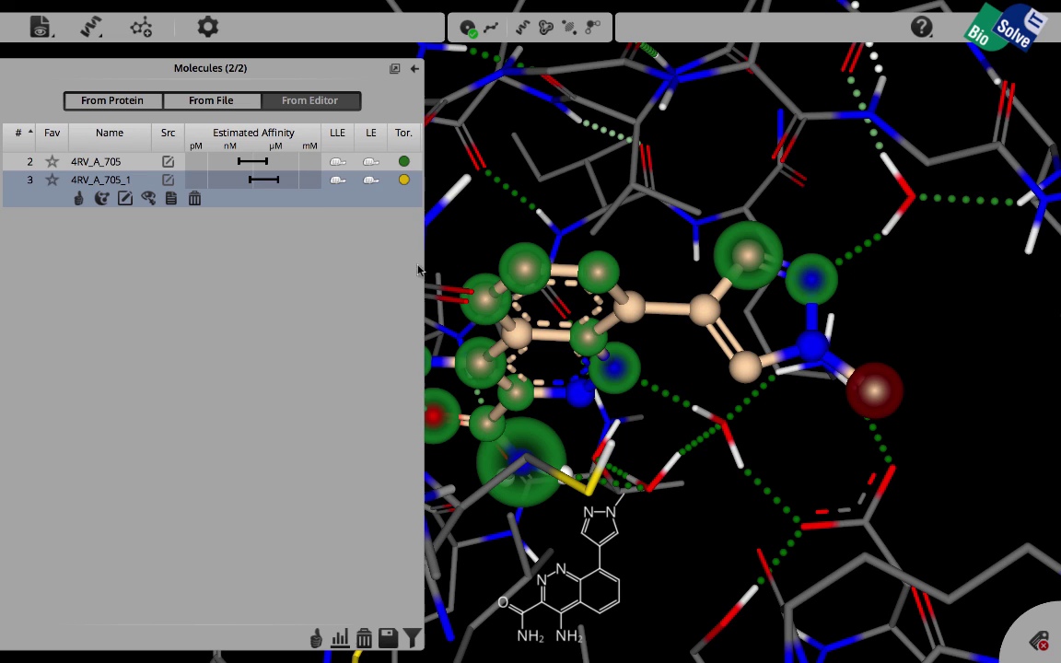
# Edit a copy of original 4RV_A_705, deleting the methyl and changing the ring nitrogen to carbon
pyautogui.click(127, 166)
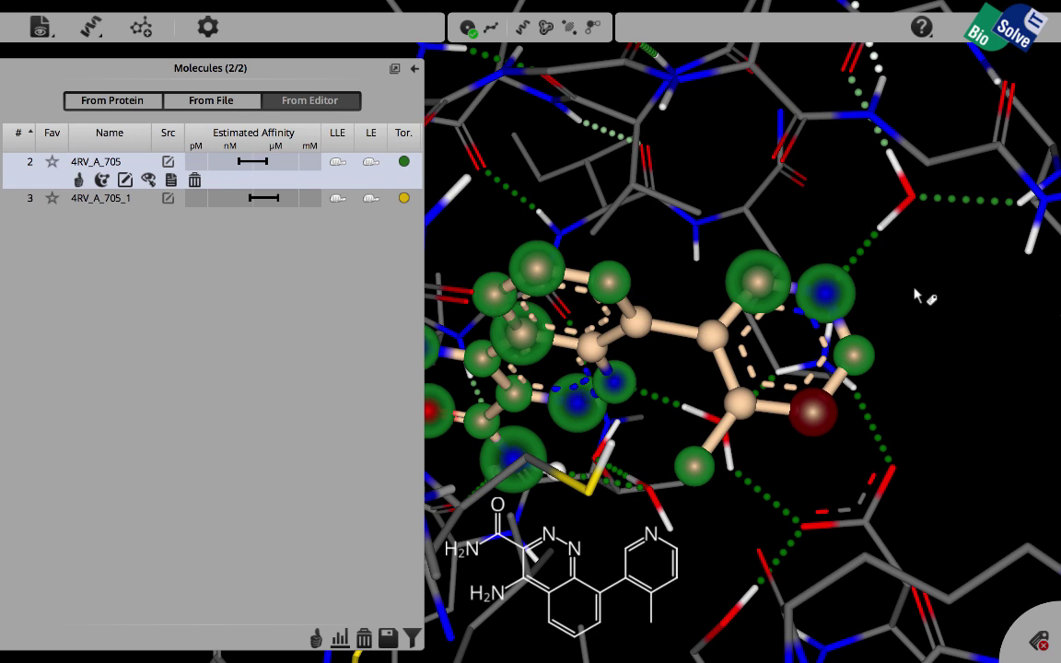
pyautogui.click(125, 182)
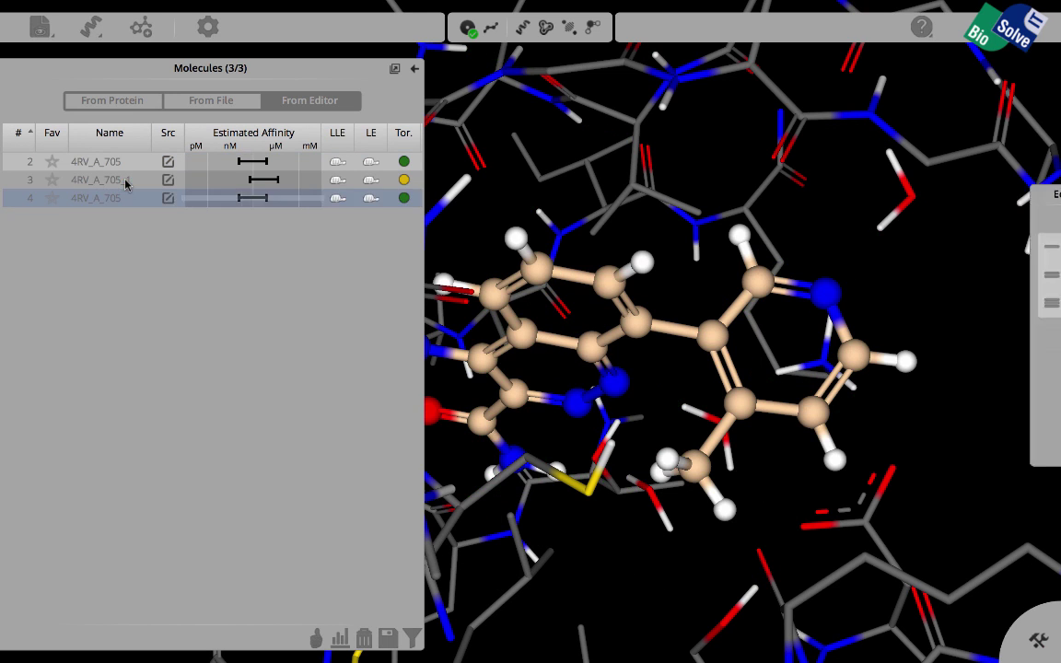
pyautogui.click(698, 469)
pyautogui.click(1046, 337)
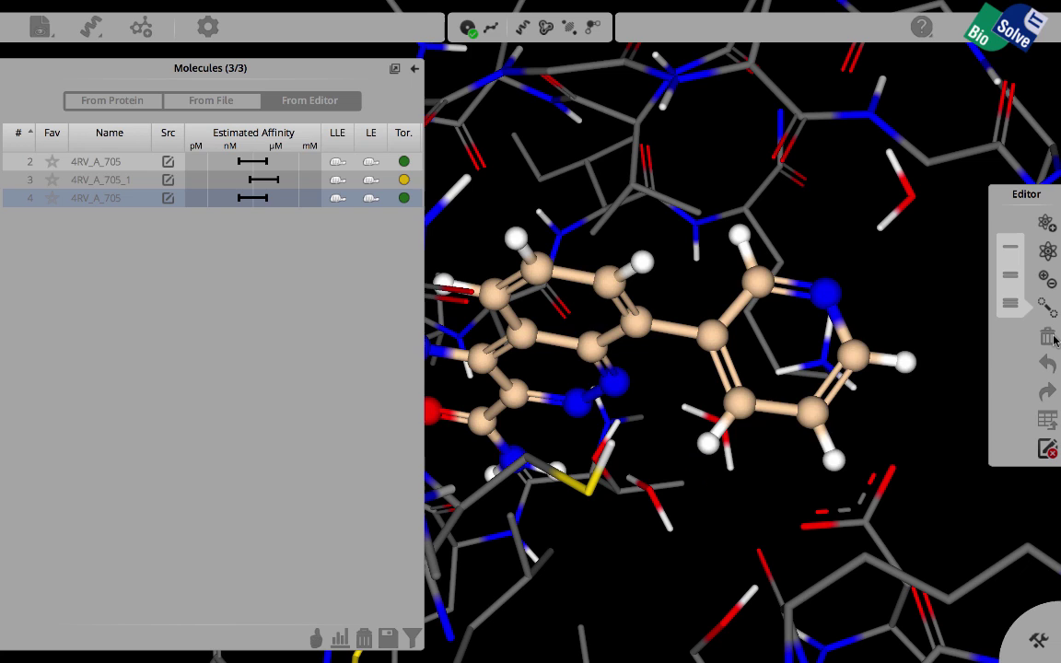
pyautogui.click(821, 302)
pyautogui.press('c')
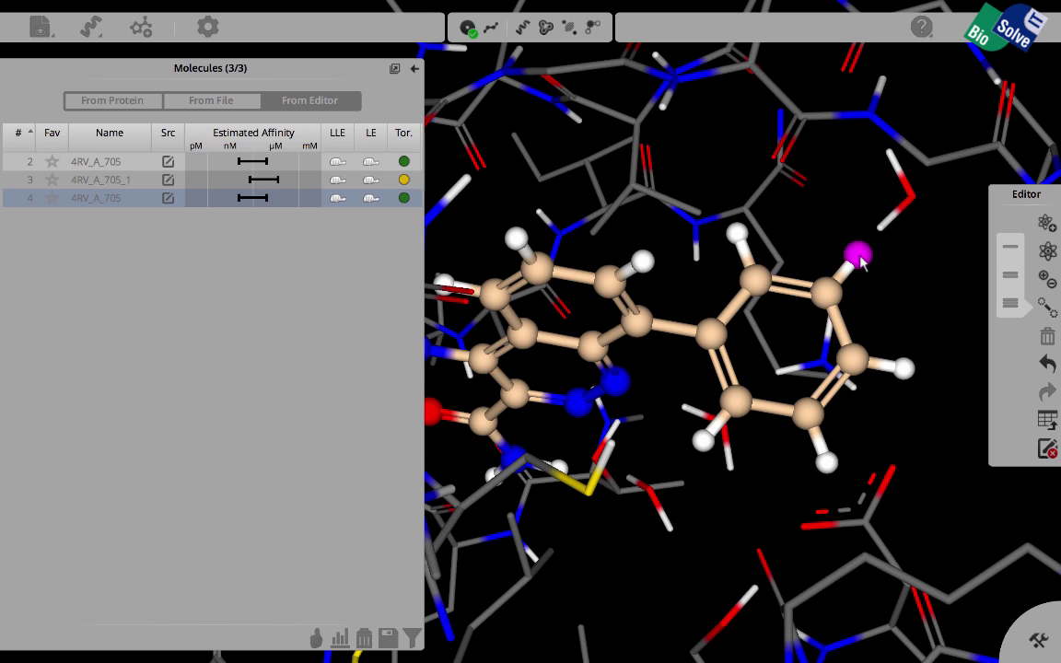
# Build a fused five-membered ring with a double bond and NH, forming an indole
pyautogui.press('c')
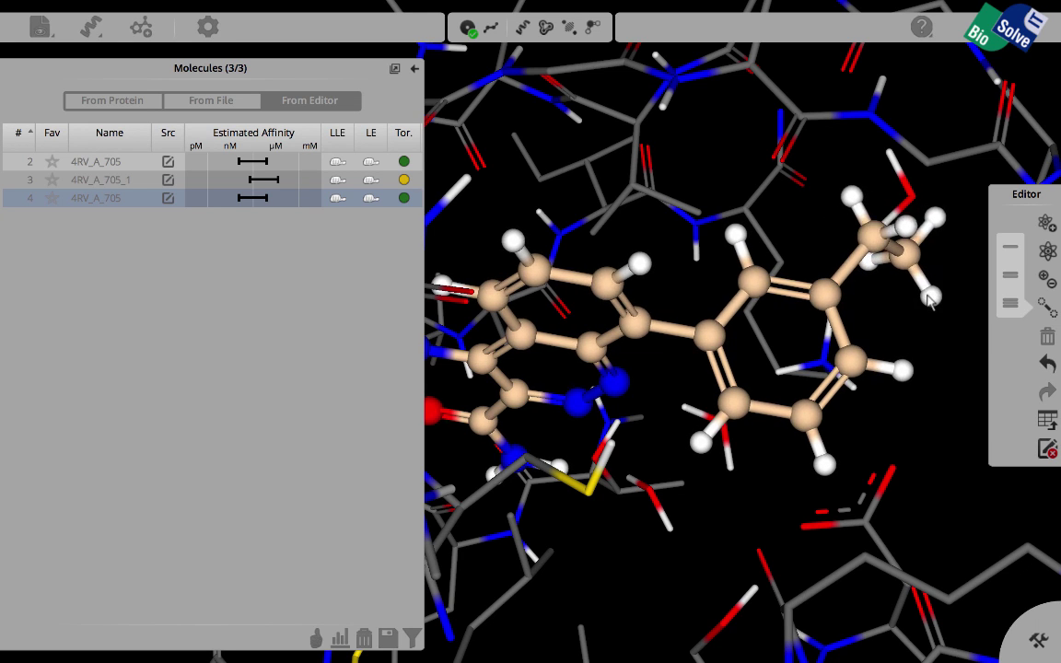
pyautogui.press('c')
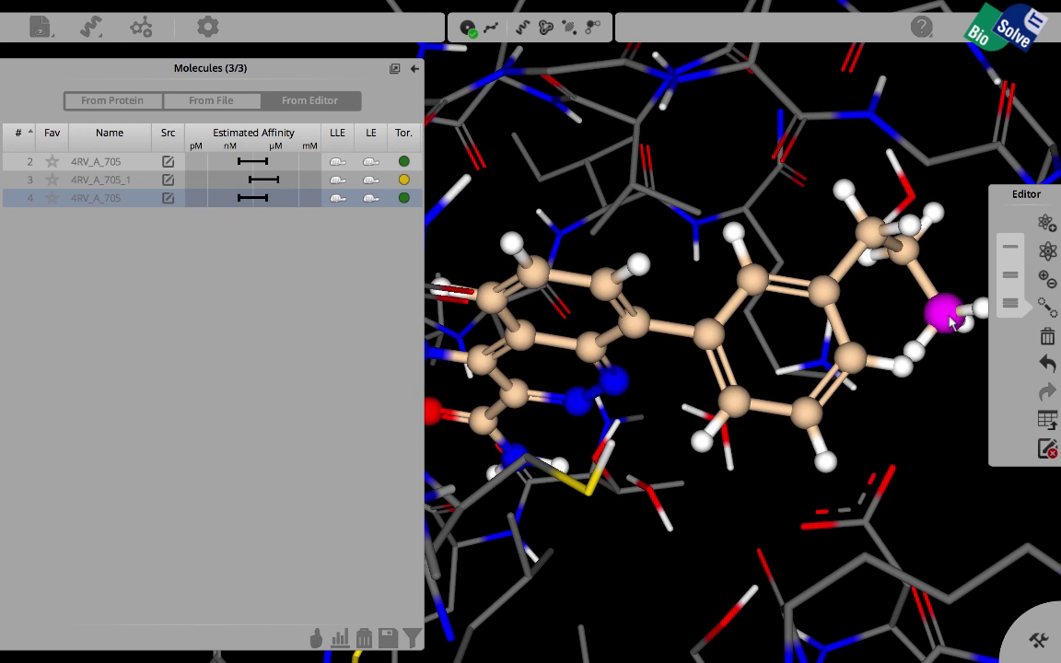
pyautogui.keyDown('shift'); pyautogui.click(848, 355); pyautogui.keyUp('shift')
pyautogui.click(1010, 247)
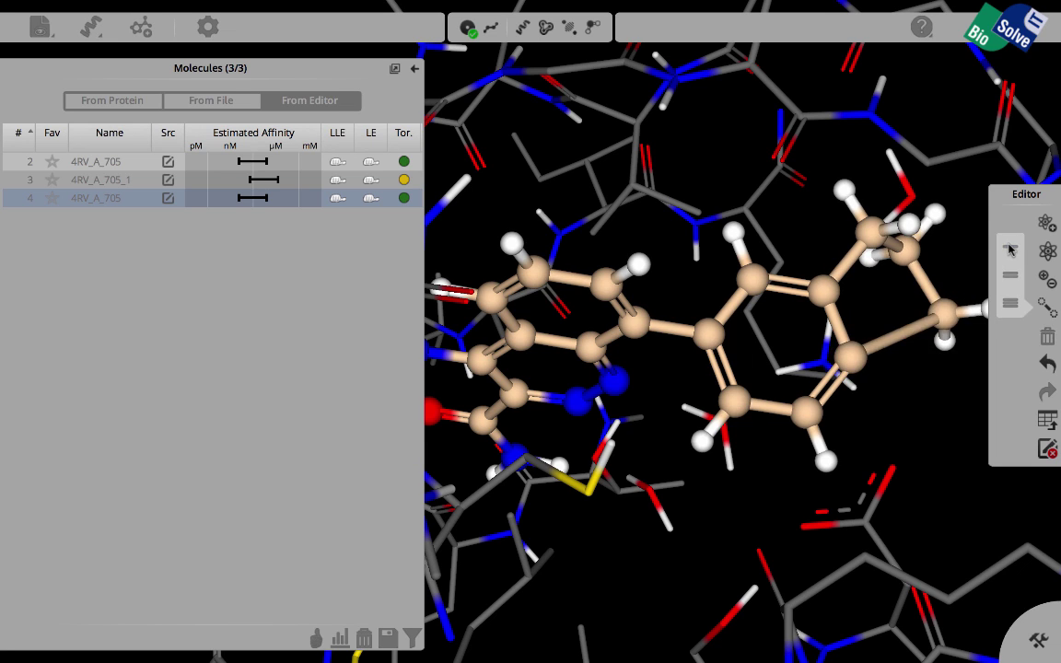
pyautogui.click(925, 306)
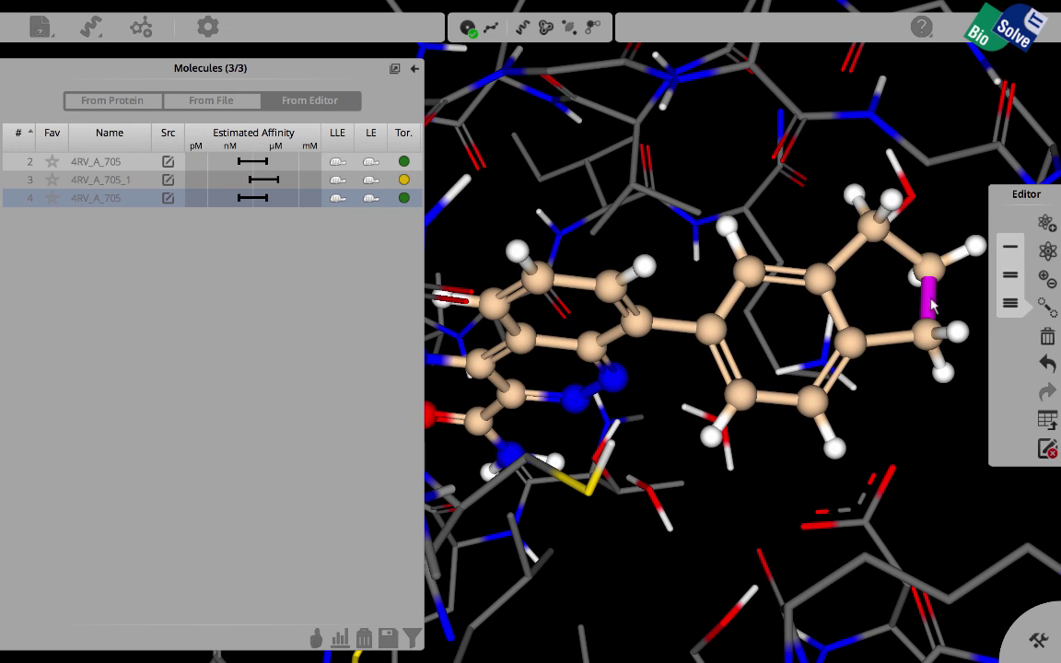
pyautogui.click(1011, 274)
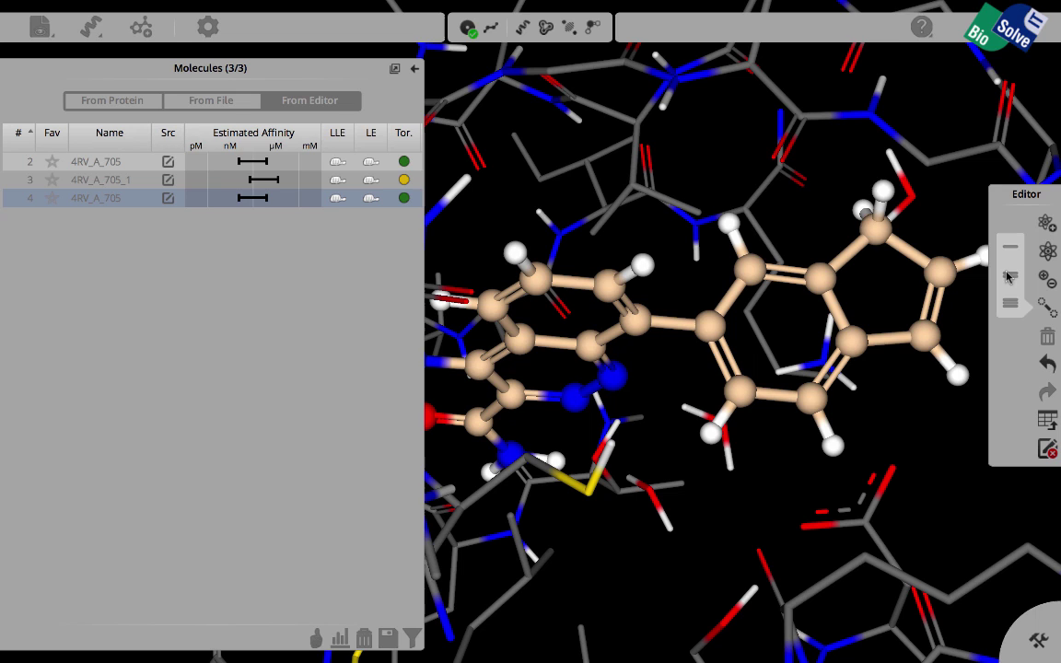
pyautogui.click(874, 230)
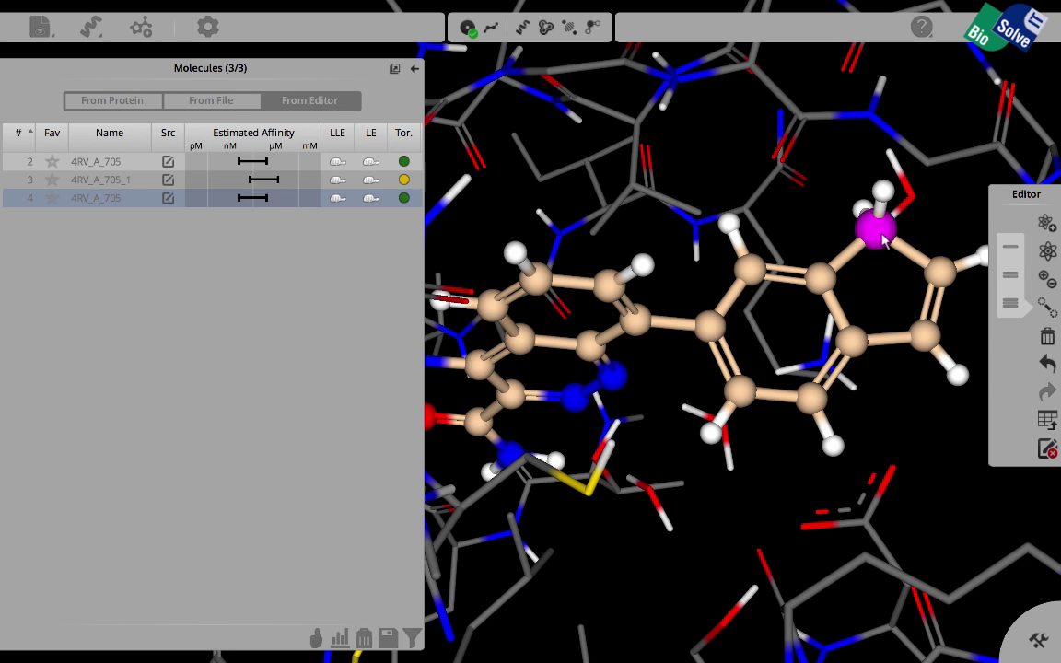
pyautogui.press('n')
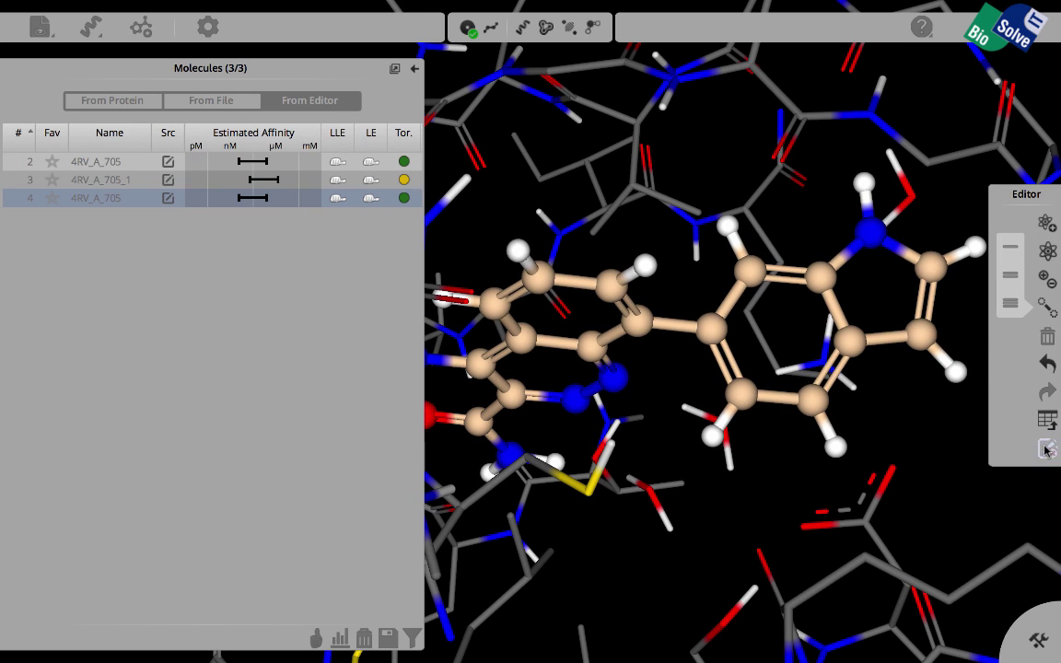
# Add the indole analogue as 4RV_A_705_2 and switch to the article in Preview
pyautogui.click(1047, 450)
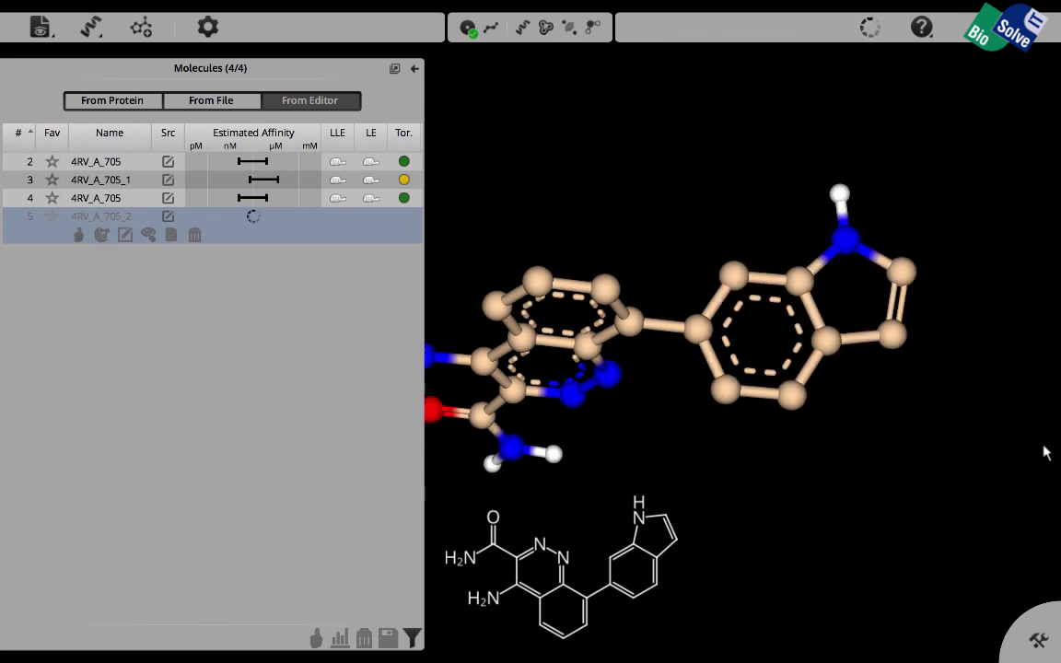
pyautogui.scroll(5, 1047, 449)
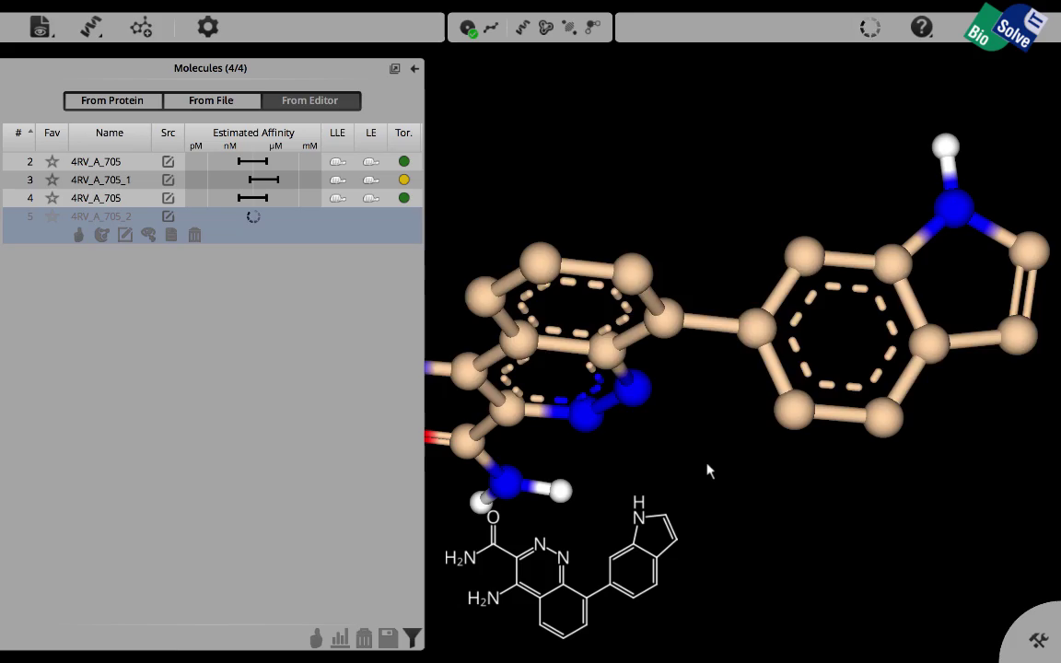
pyautogui.press('super+Tab')
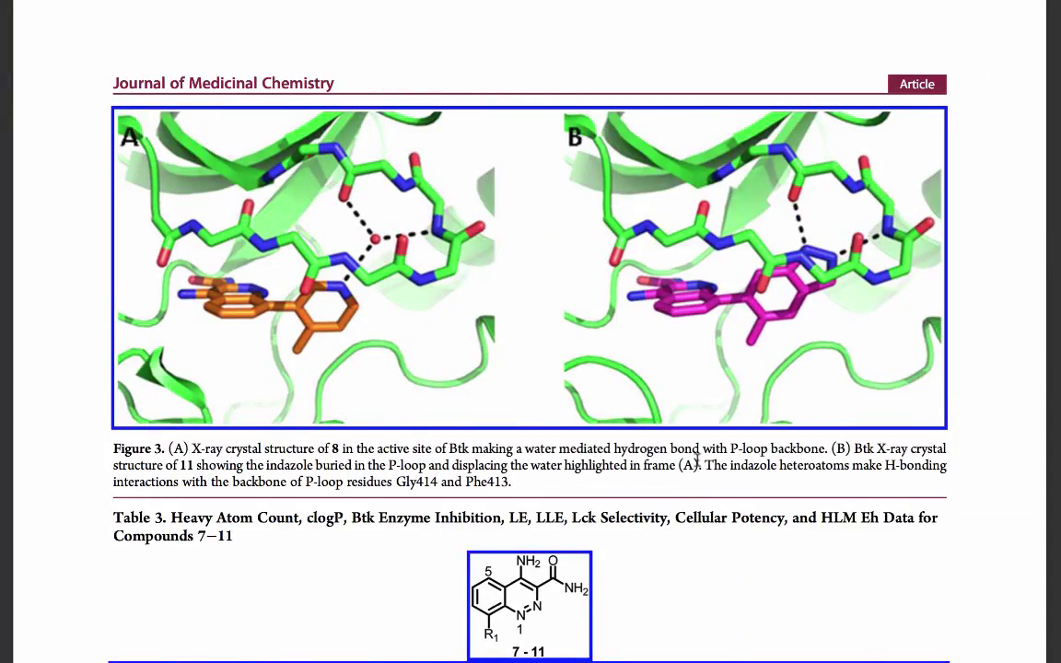
# Scroll the article down to Figure 3 and Table 3 for compounds 7–11
pyautogui.scroll(-5, 697, 457)
pyautogui.scroll(-5, 696, 458)
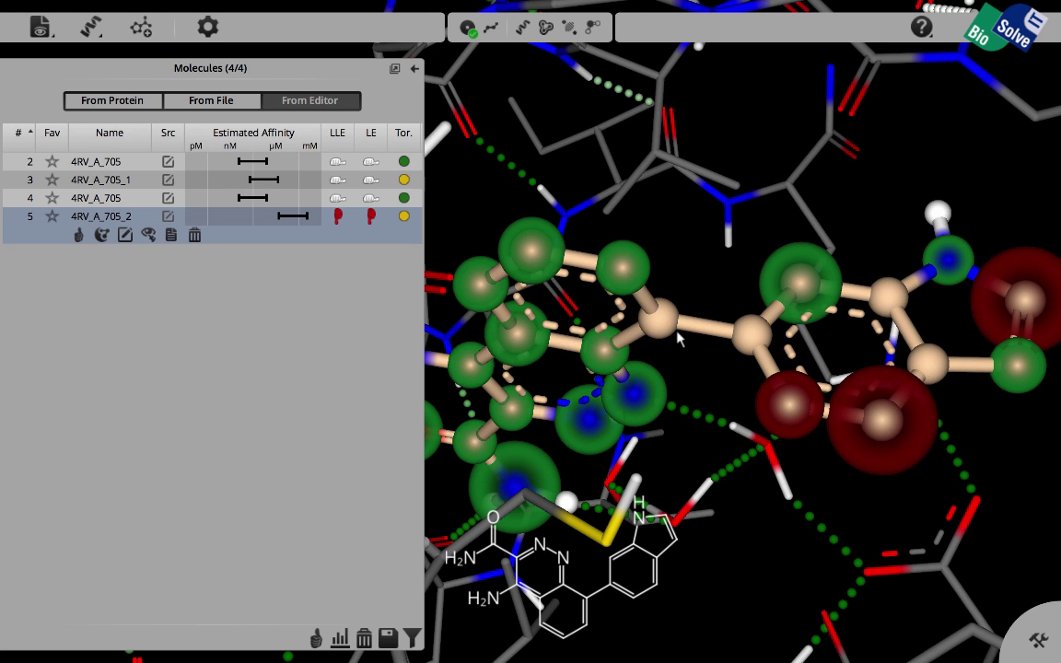
pyautogui.scroll(-5, 677, 339)
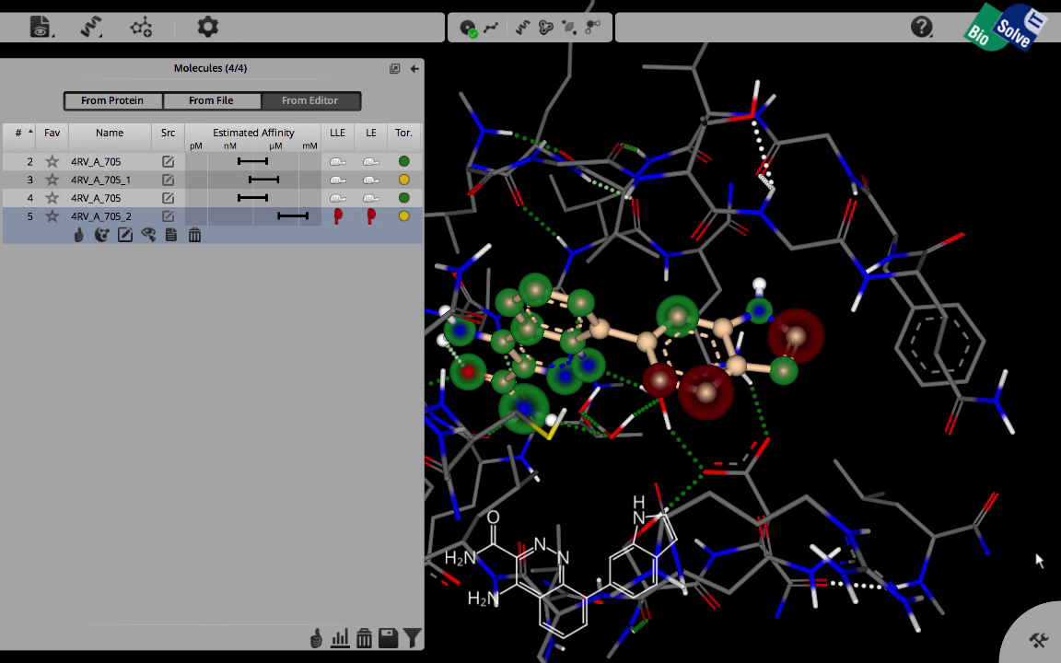
pyautogui.moveTo(1038, 560)
pyautogui.click(877, 584)
pyautogui.click(796, 337)
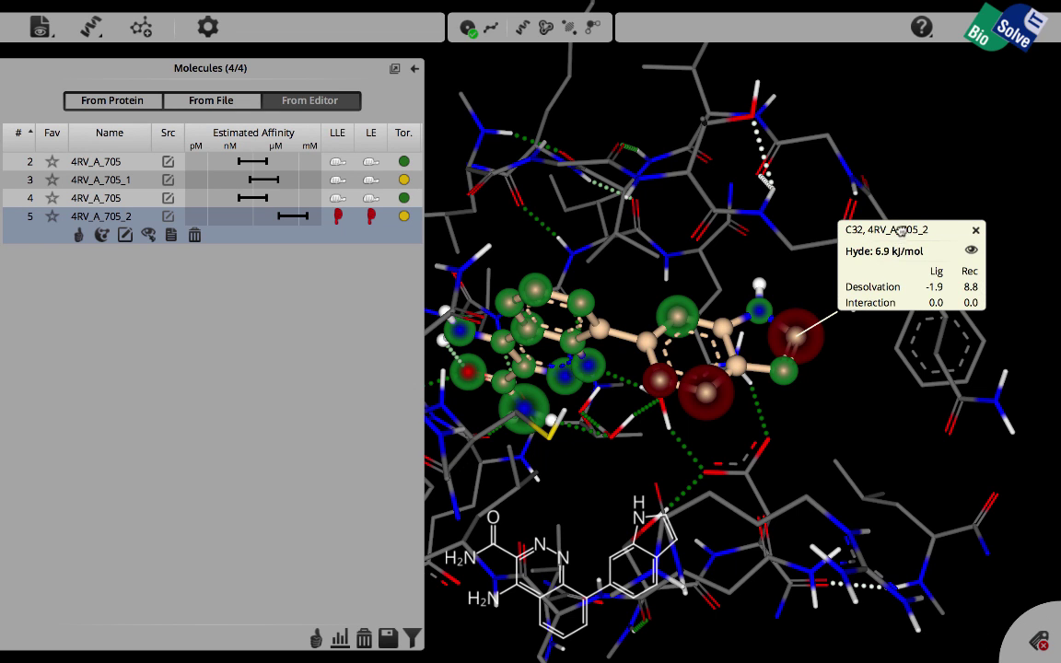
pyautogui.moveTo(900, 230); pyautogui.dragTo(716, 158)
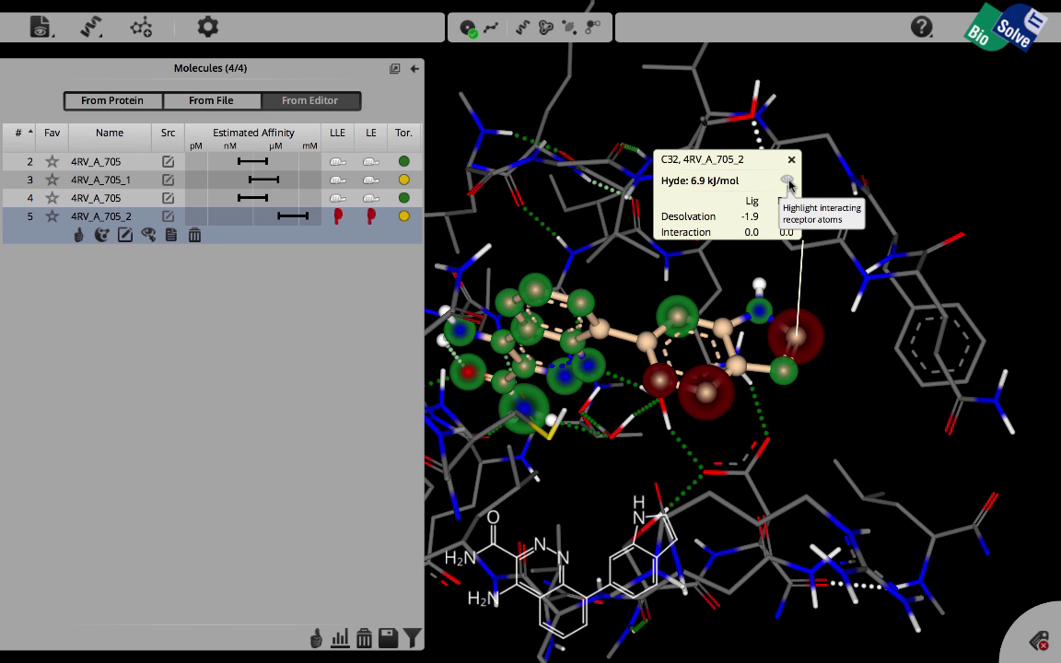
pyautogui.click(788, 181)
pyautogui.moveTo(811, 241)
pyautogui.mouseDown()
pyautogui.moveTo(884, 327)
pyautogui.moveTo(799, 302)
pyautogui.mouseUp()
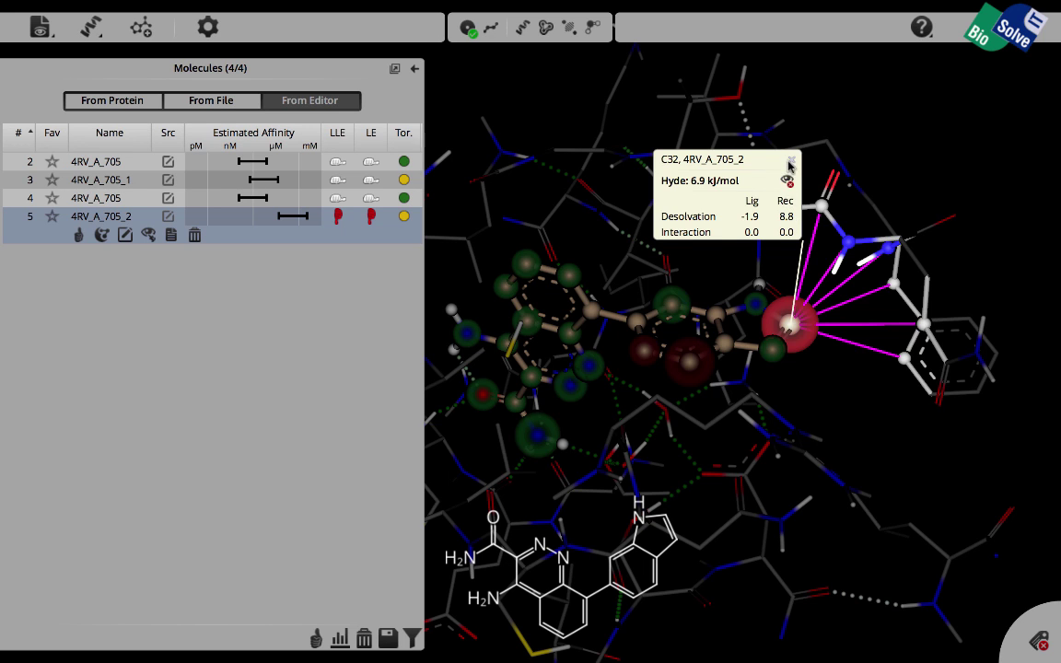
pyautogui.click(789, 165)
pyautogui.moveTo(766, 274)
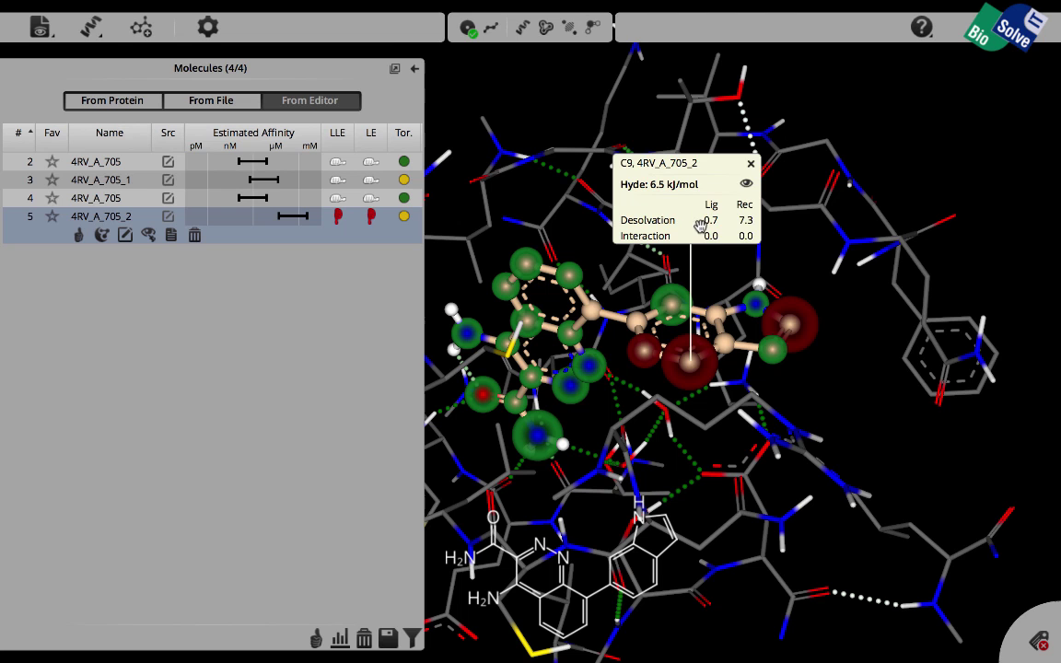
pyautogui.click(747, 186)
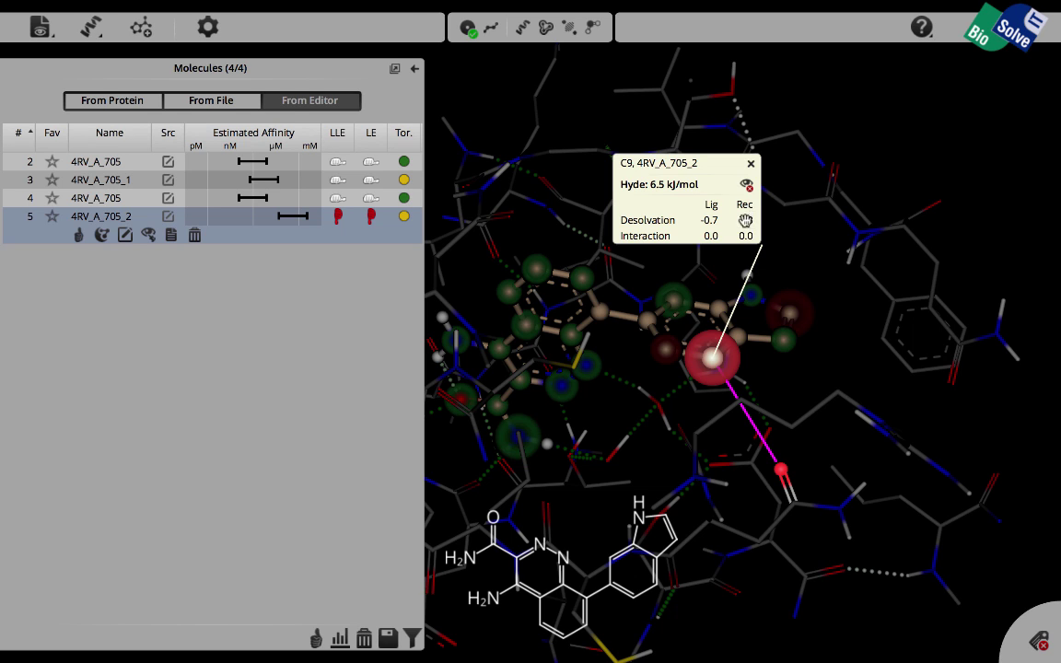
pyautogui.click(750, 165)
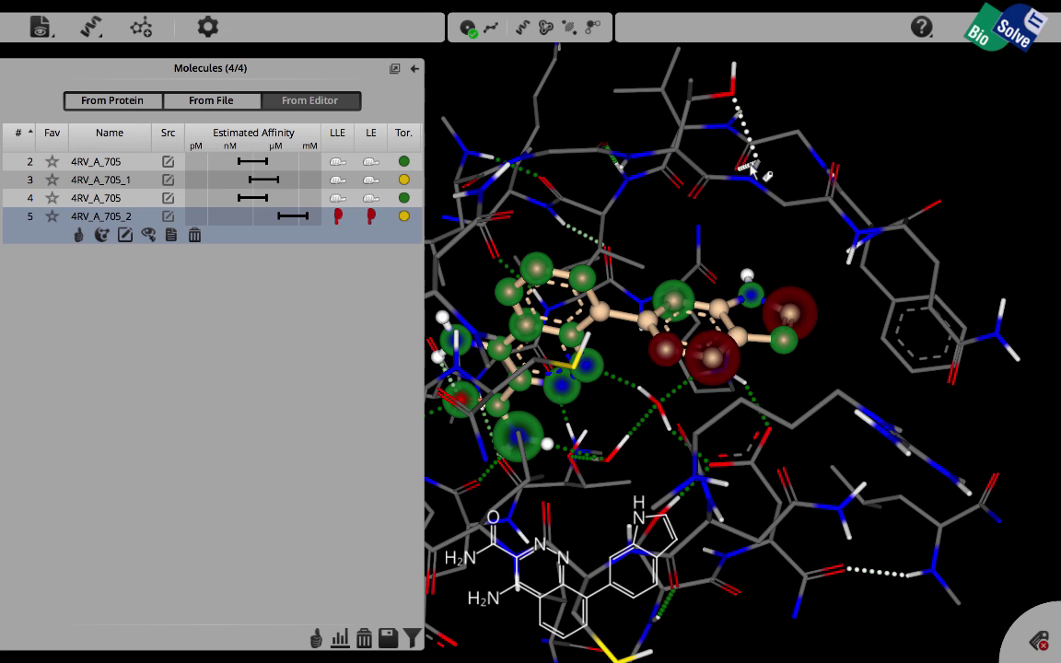
# Change a ring carbon of 4RV_A_705_2 to nitrogen and score indazole analogue 4RV_A_705_2_3
pyautogui.press('super+Tab')
pyautogui.click(125, 235)
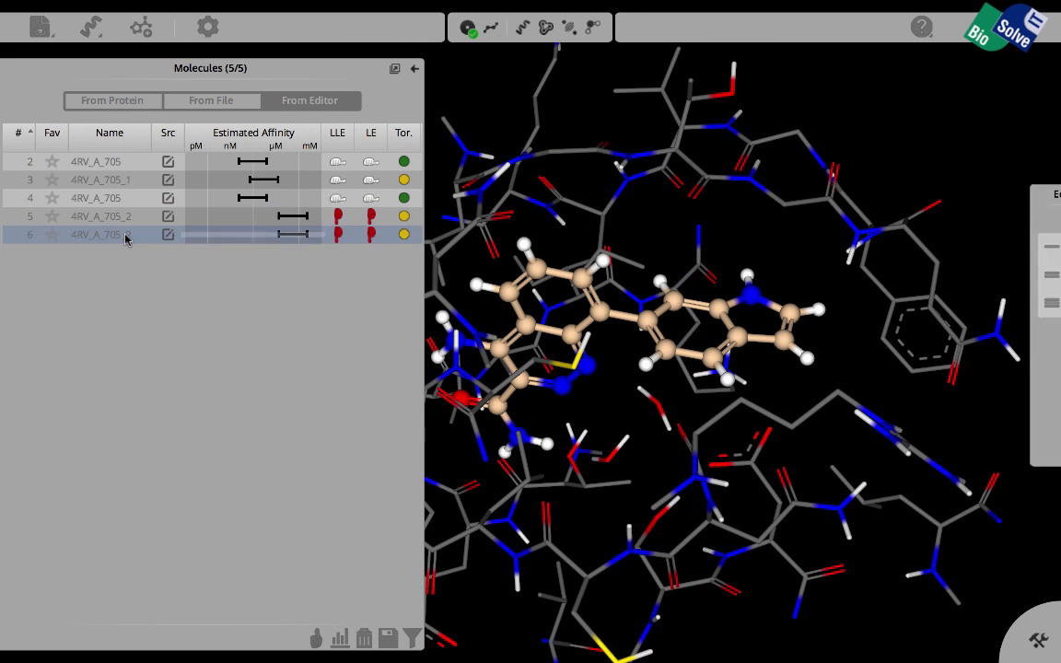
pyautogui.click(790, 316)
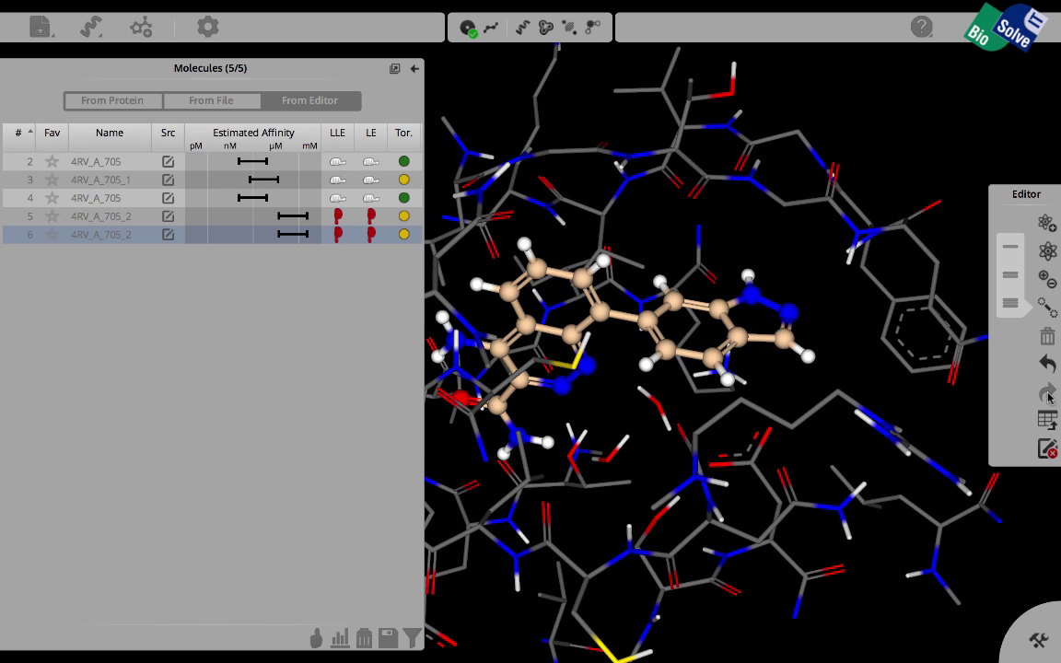
pyautogui.click(1049, 449)
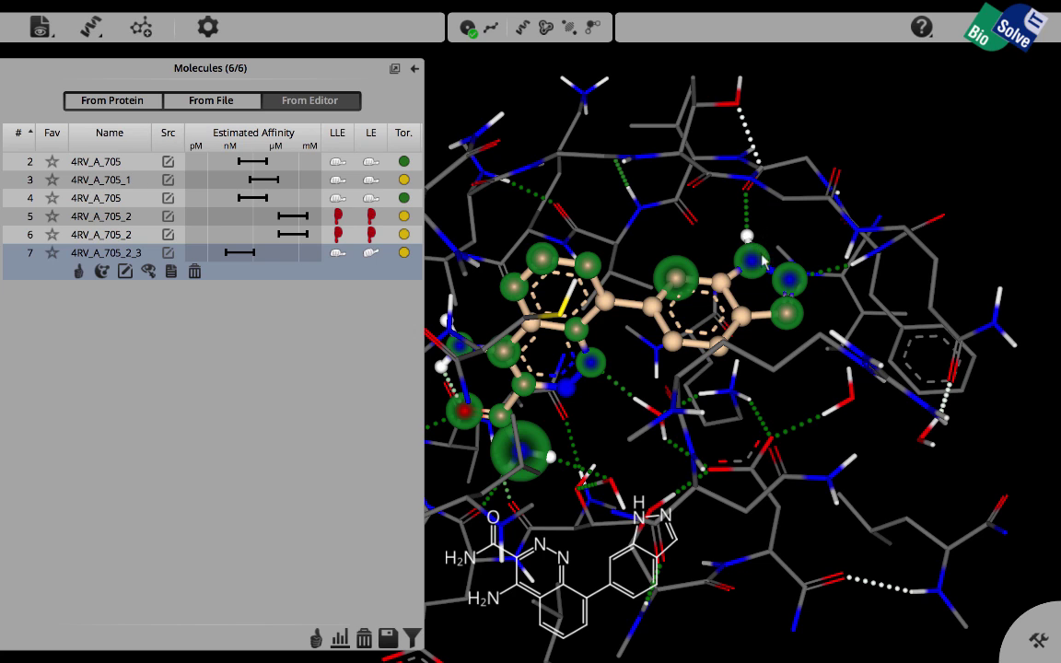
pyautogui.click(1046, 615)
pyautogui.click(873, 582)
pyautogui.click(793, 279)
pyautogui.moveTo(876, 170); pyautogui.dragTo(825, 96)
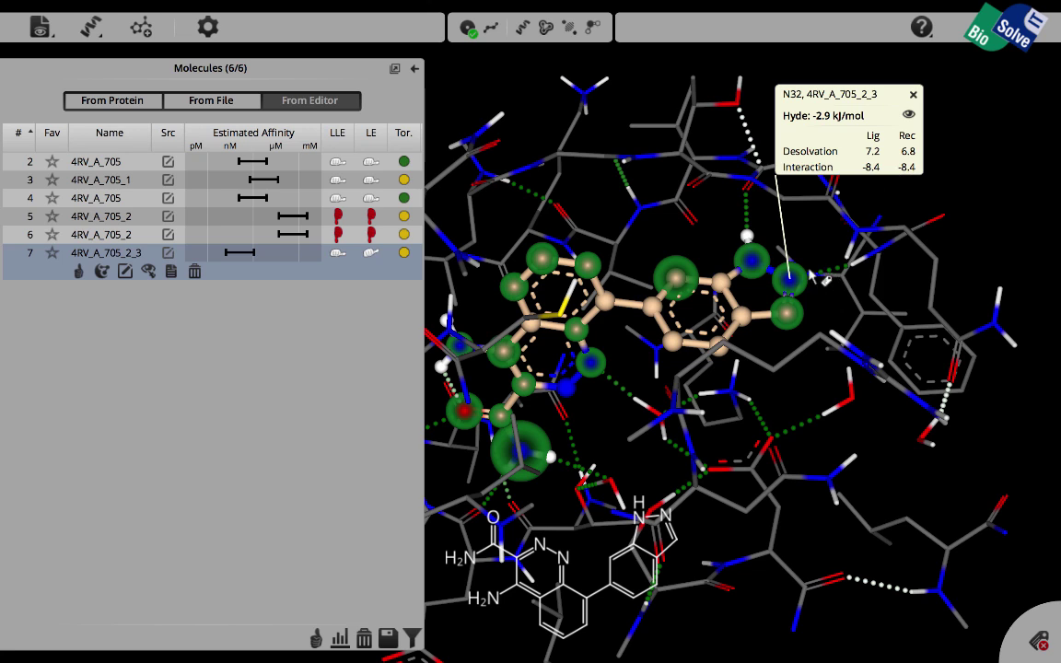
pyautogui.click(752, 262)
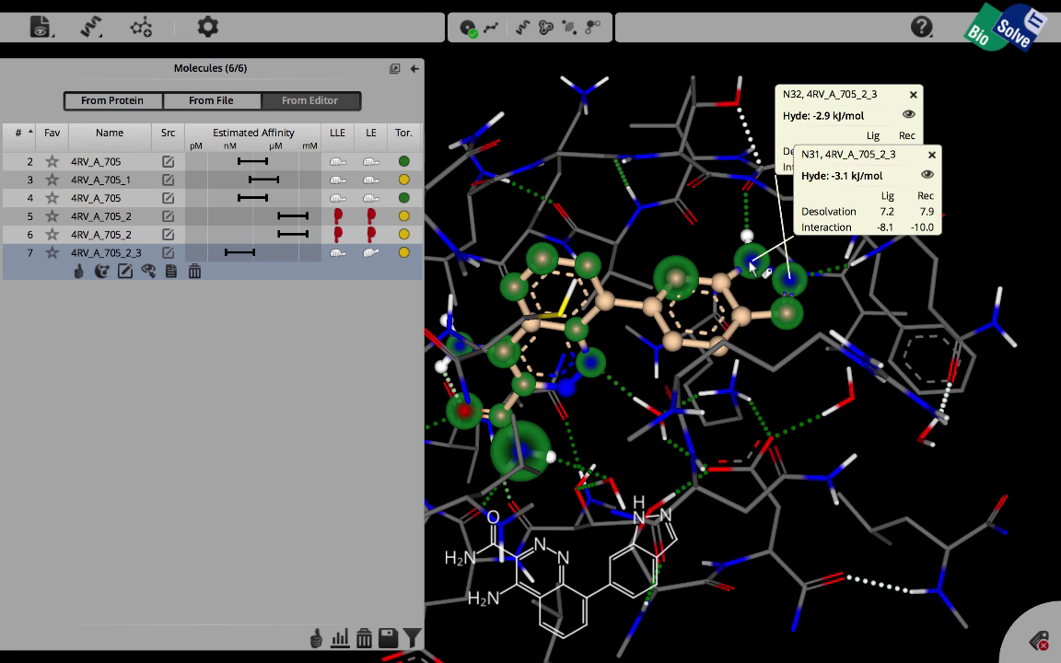
pyautogui.moveTo(830, 184); pyautogui.dragTo(586, 129)
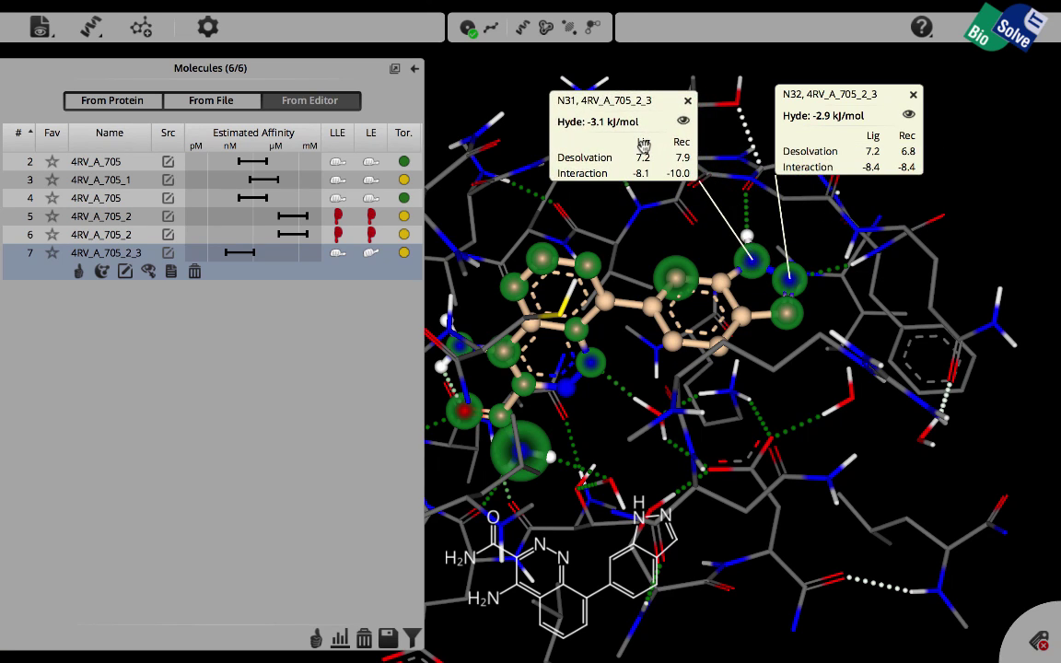
pyautogui.click(914, 98)
pyautogui.click(686, 102)
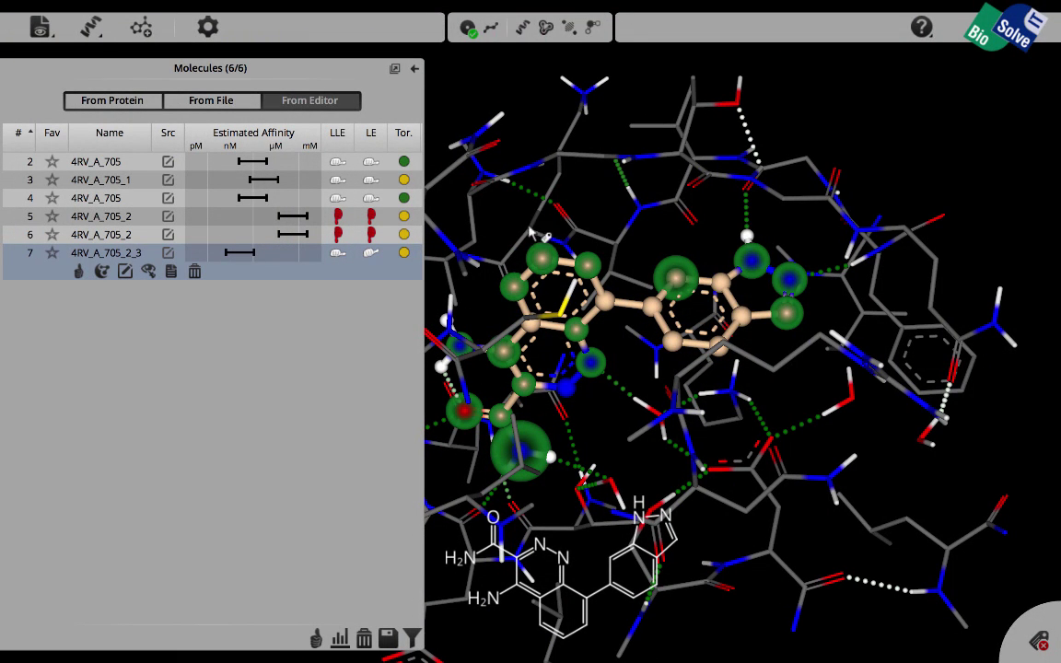
# Display the protein surface around 4RV_A_705_2_3 in the pocket and enable torsion quality marking
pyautogui.click(545, 30)
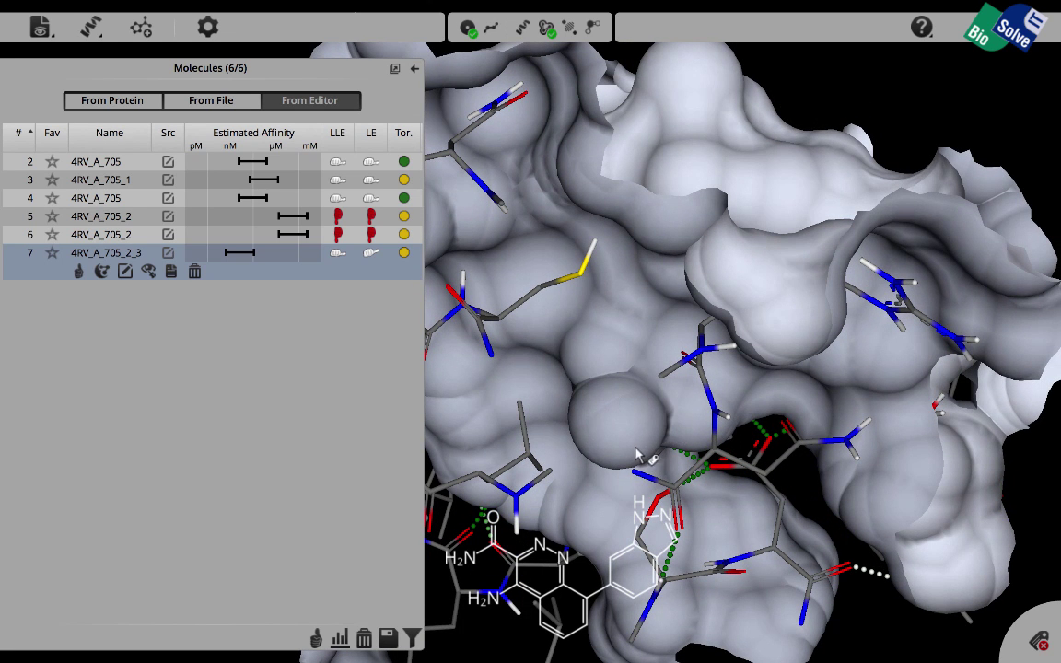
pyautogui.moveTo(755, 382); pyautogui.dragTo(786, 465)
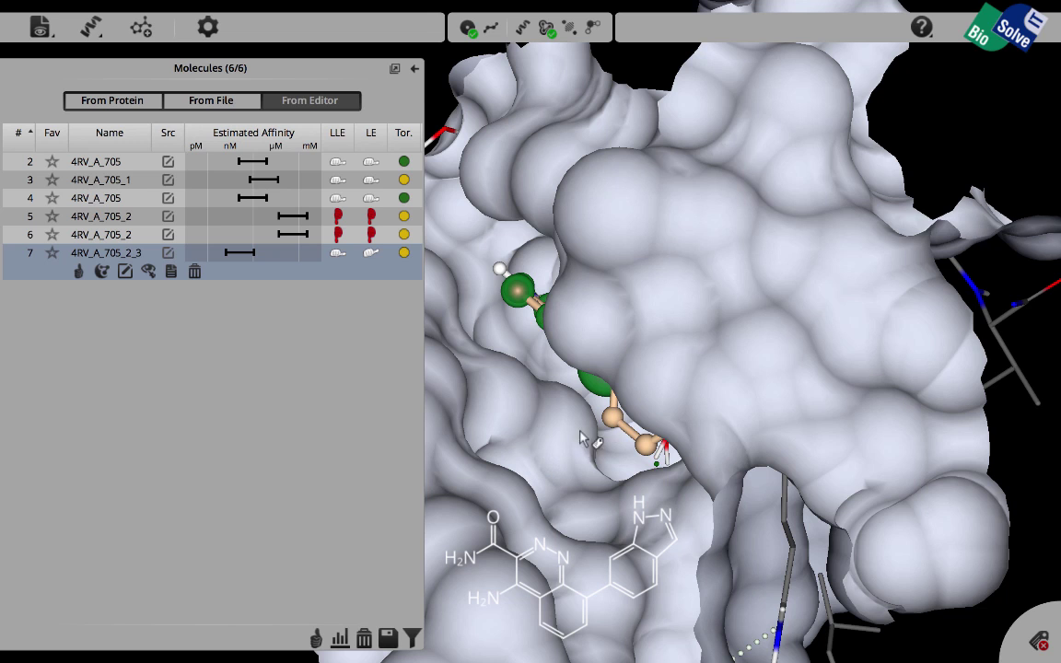
pyautogui.moveTo(580, 450)
pyautogui.mouseDown()
pyautogui.moveTo(645, 449)
pyautogui.moveTo(679, 429)
pyautogui.mouseUp()
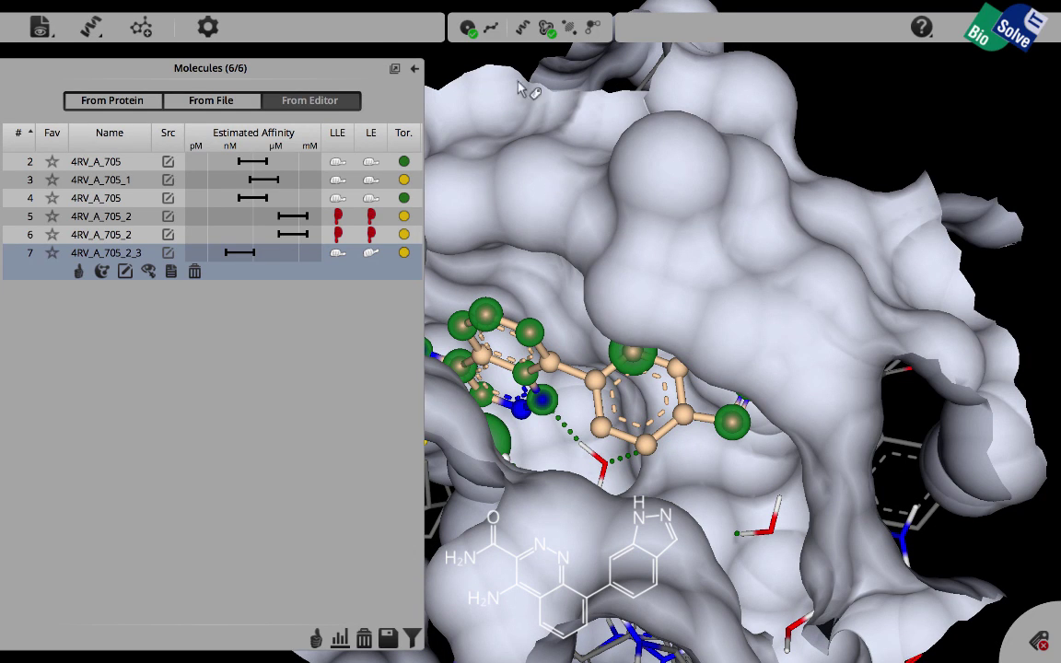
pyautogui.click(491, 29)
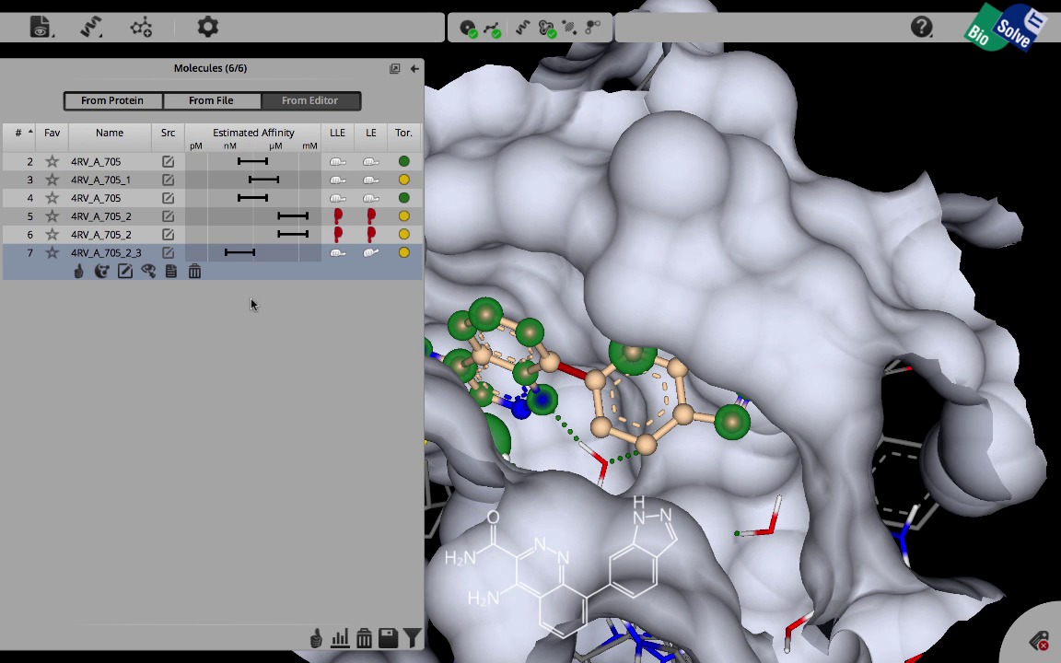
# Replace the ortho ring hydrogen of the indazole with a methyl, scoring 4RV_A_705_2_3_4
pyautogui.click(125, 271)
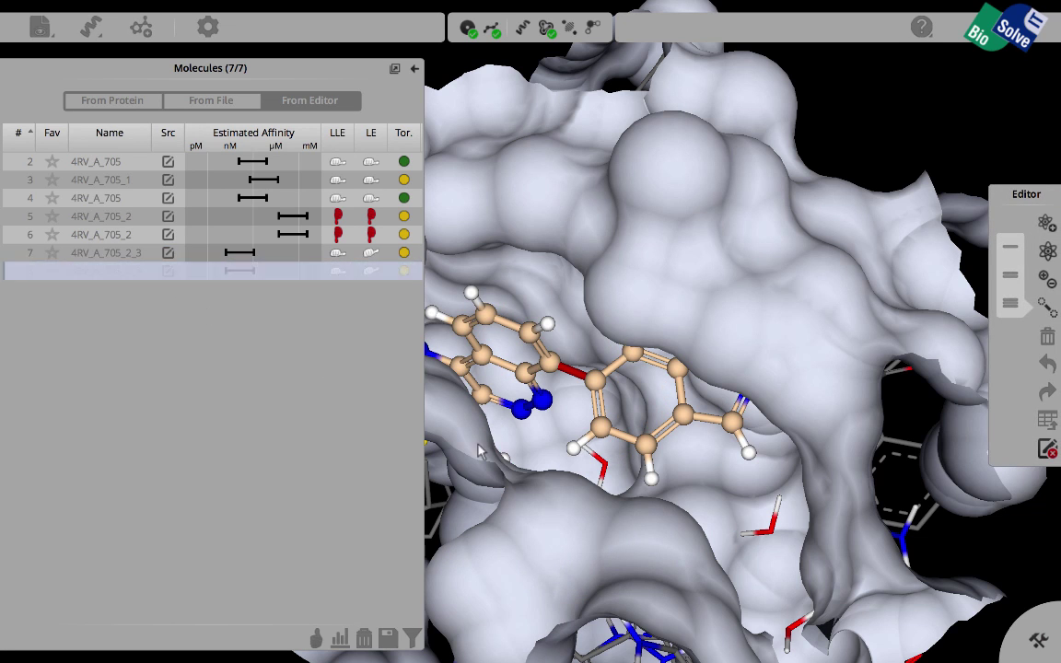
pyautogui.click(571, 452)
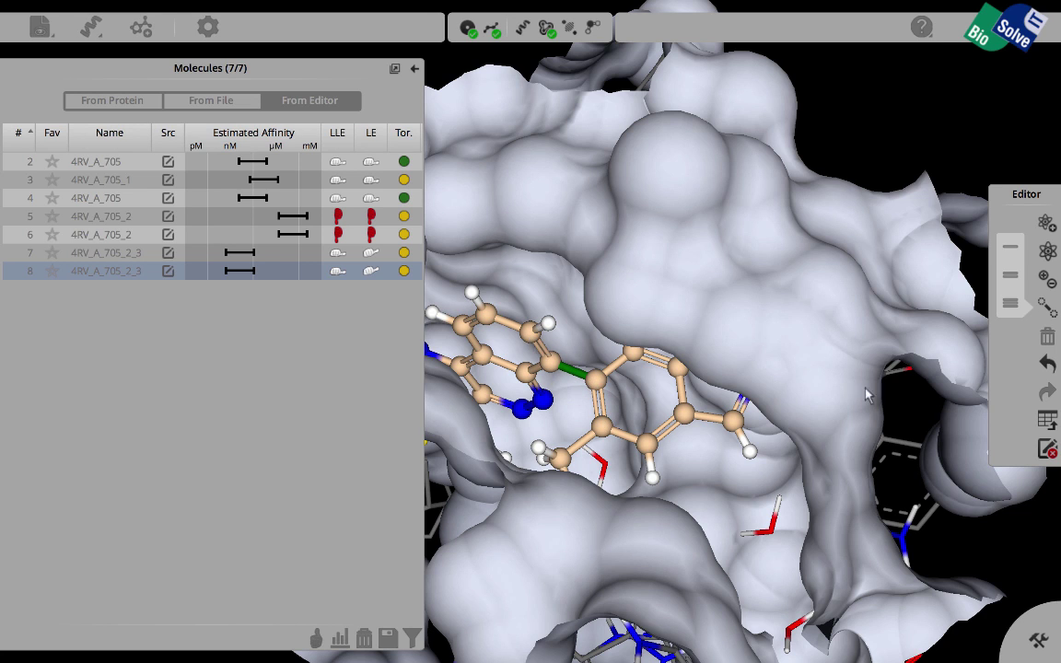
pyautogui.click(1048, 449)
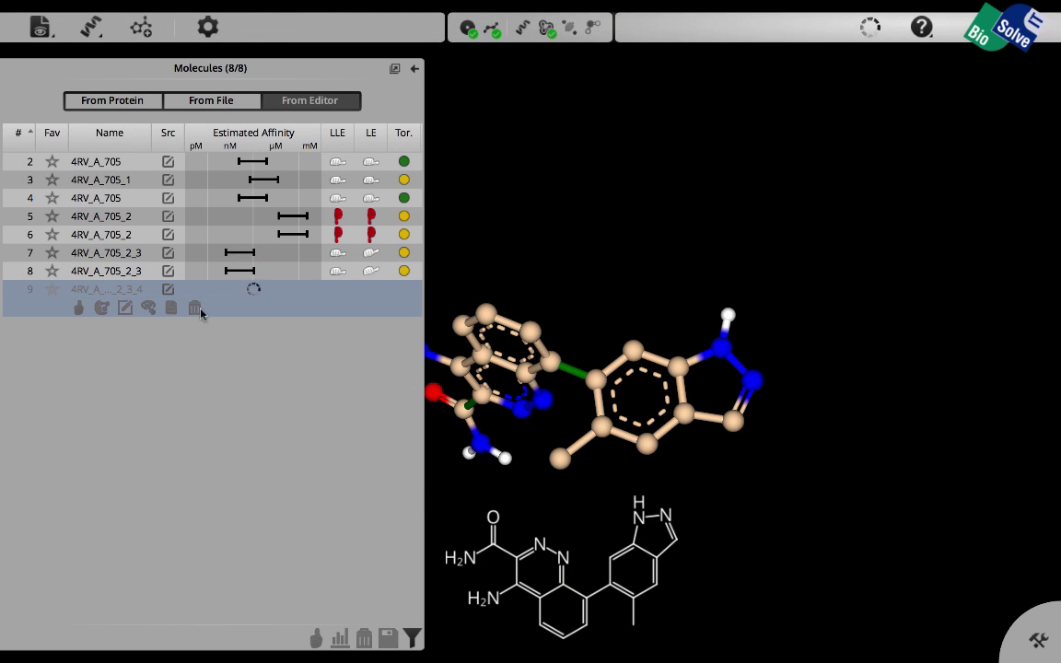
# Switch to Preview showing the article's Table 3 of compounds 7–11
pyautogui.moveTo(120, 177)
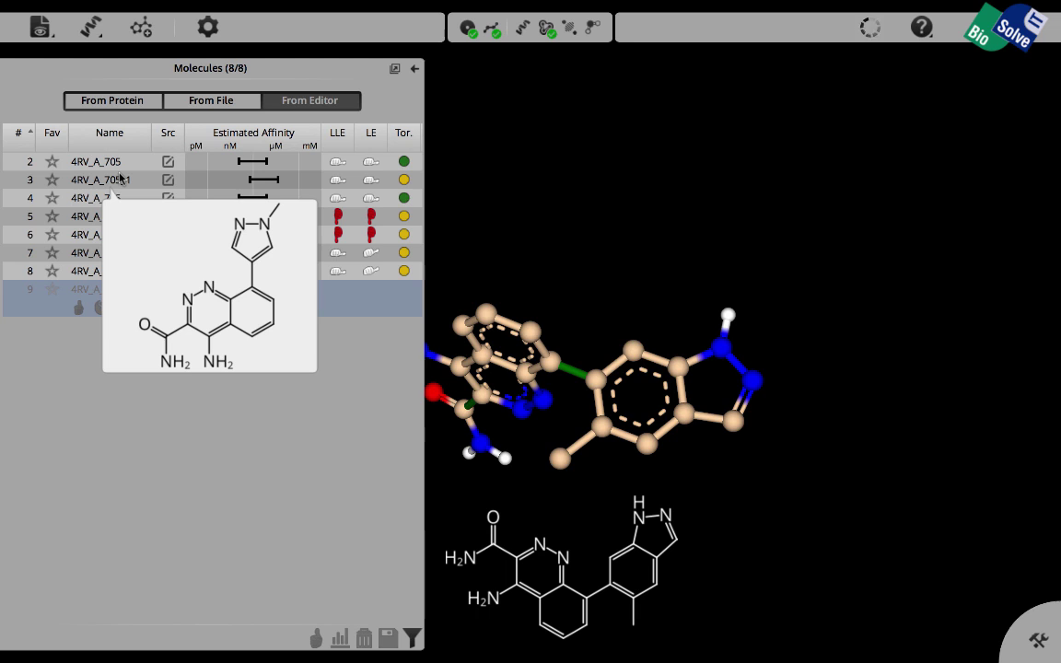
pyautogui.press('super+Tab')
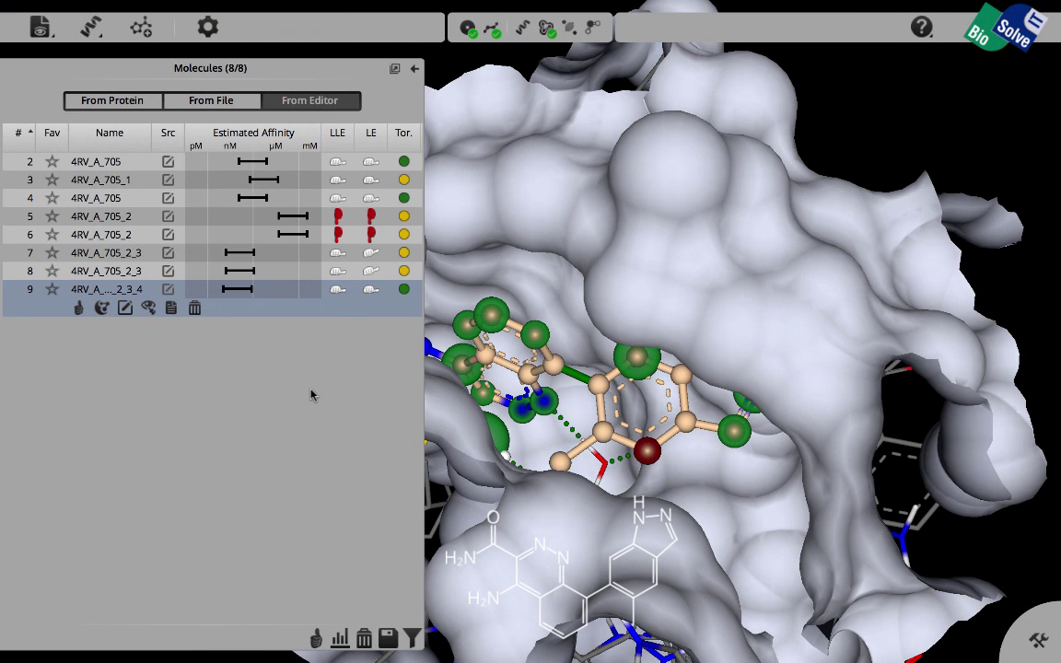
pyautogui.moveTo(145, 177)
pyautogui.moveTo(107, 182)
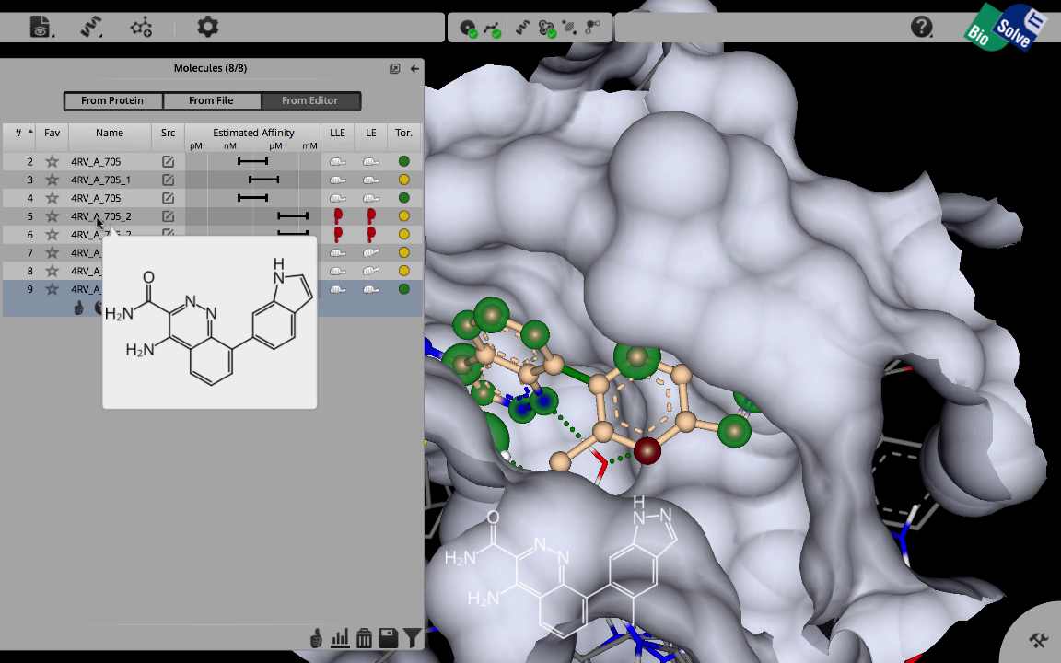
pyautogui.moveTo(94, 253)
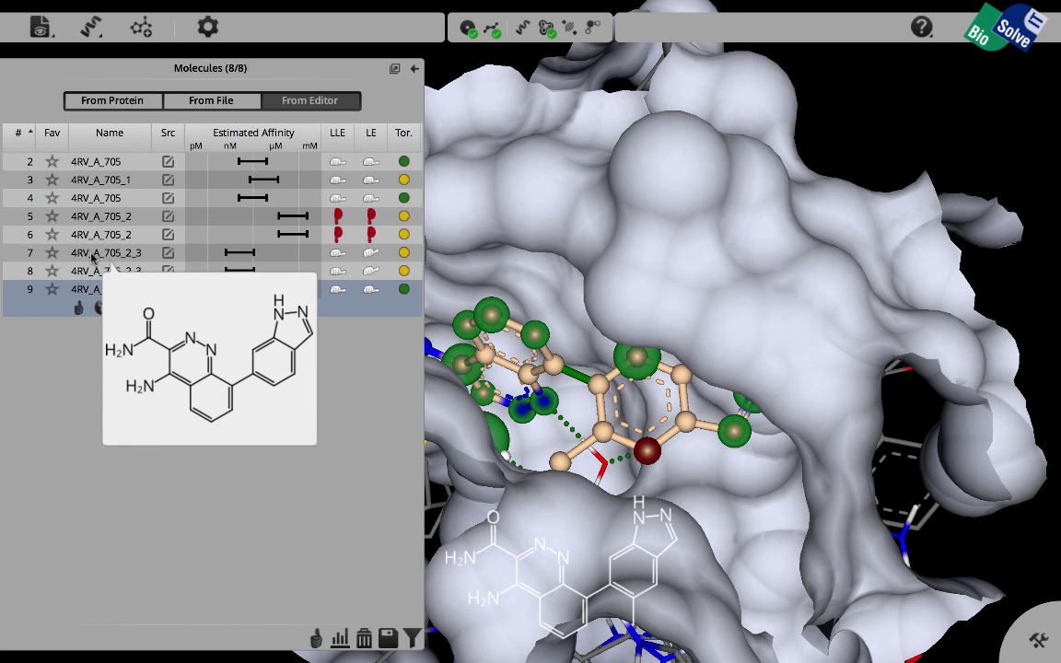
pyautogui.moveTo(95, 291)
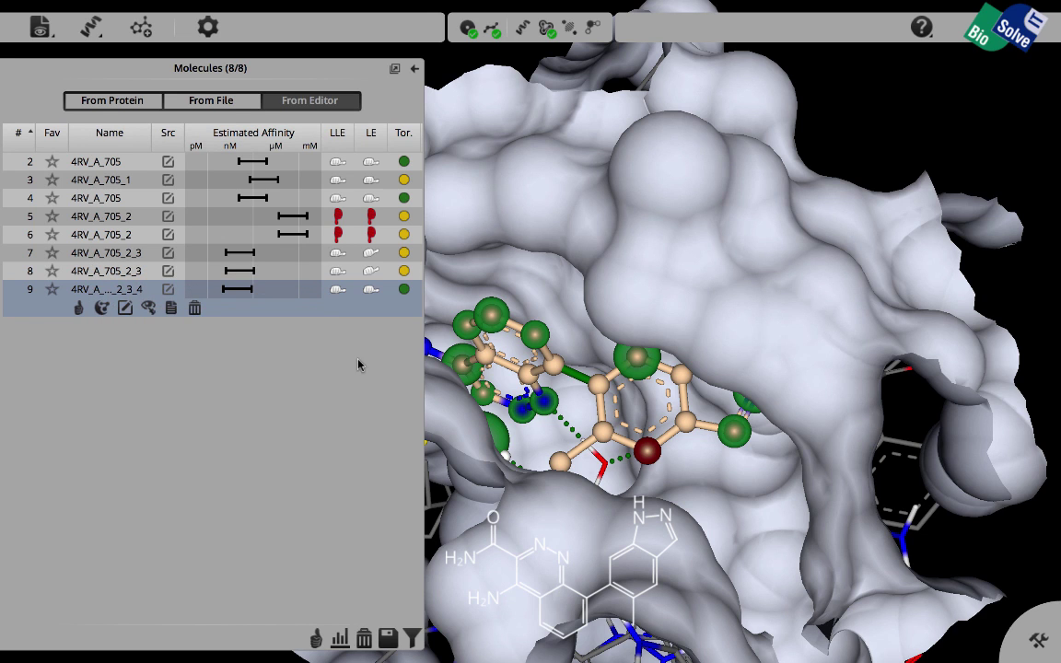
# Widen the molecule table and add hERG pIC50 and Optibrium logP columns
pyautogui.moveTo(425, 351); pyautogui.dragTo(541, 339)
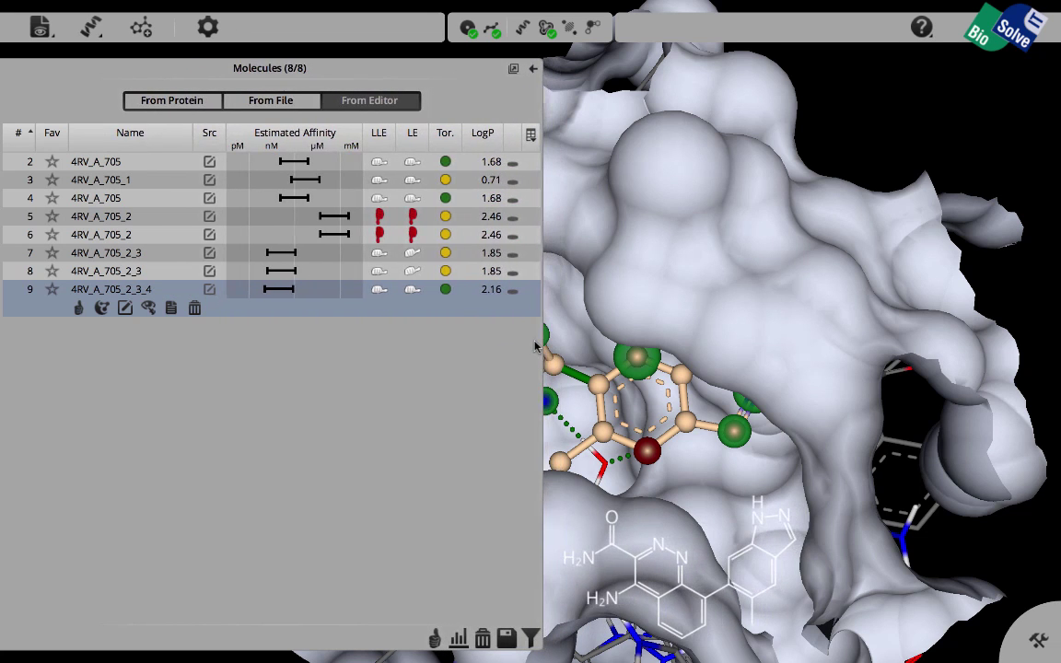
pyautogui.click(529, 135)
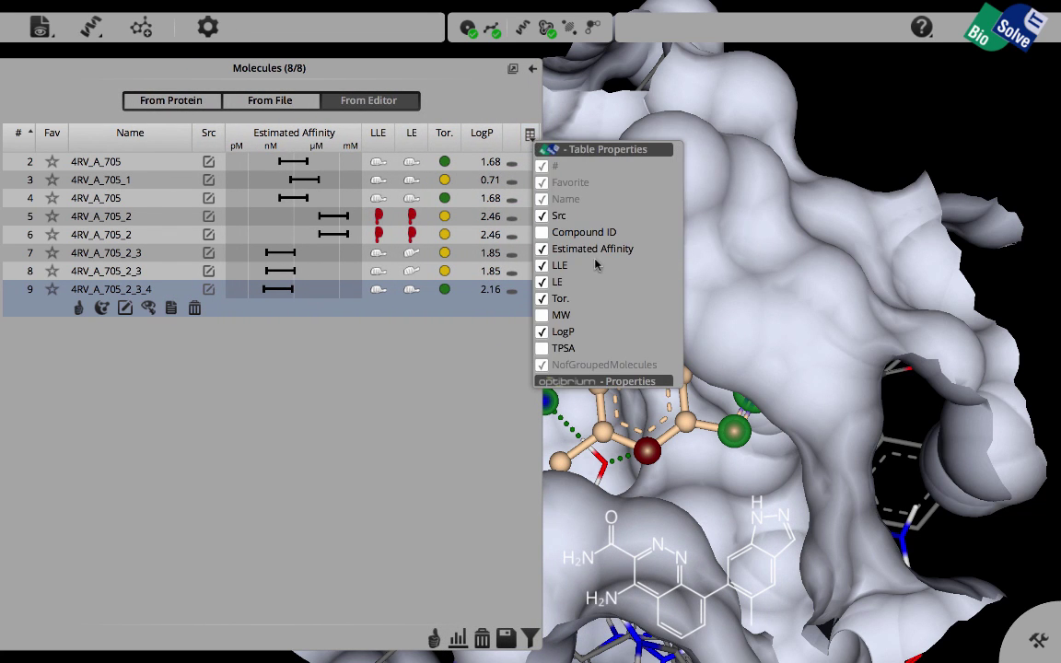
pyautogui.scroll(-5, 599, 266)
pyautogui.scroll(-1, 599, 266)
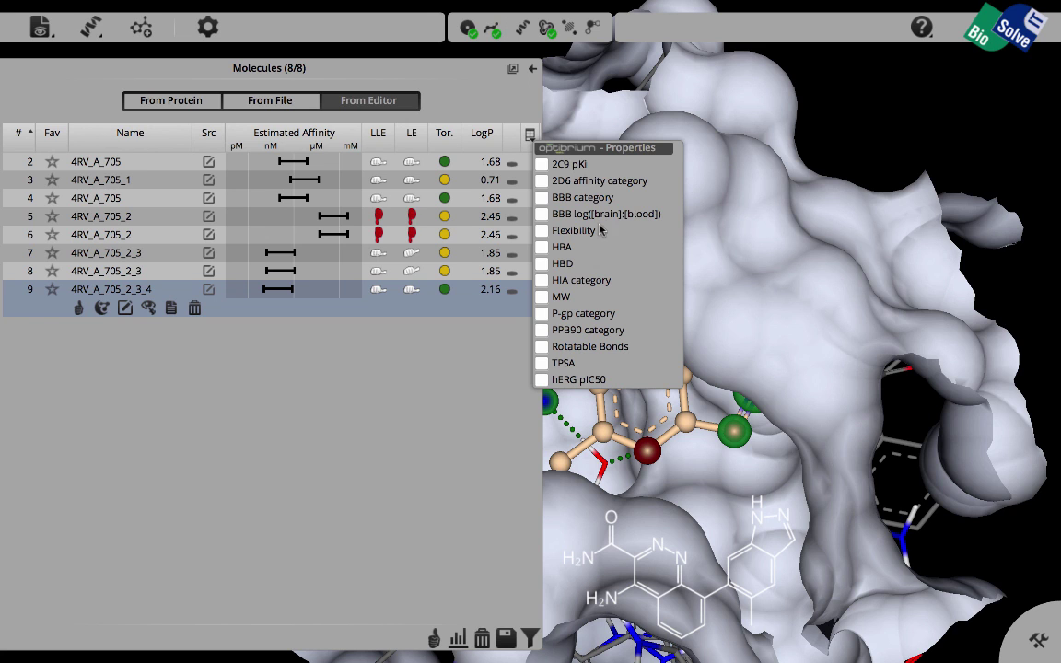
pyautogui.scroll(-3, 594, 232)
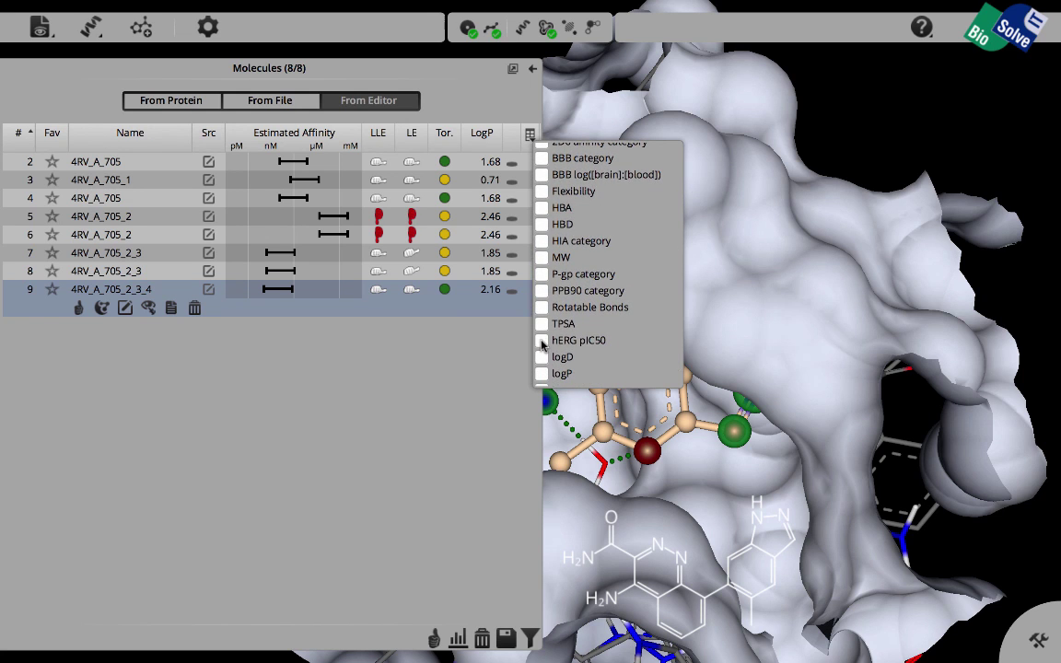
pyautogui.click(543, 339)
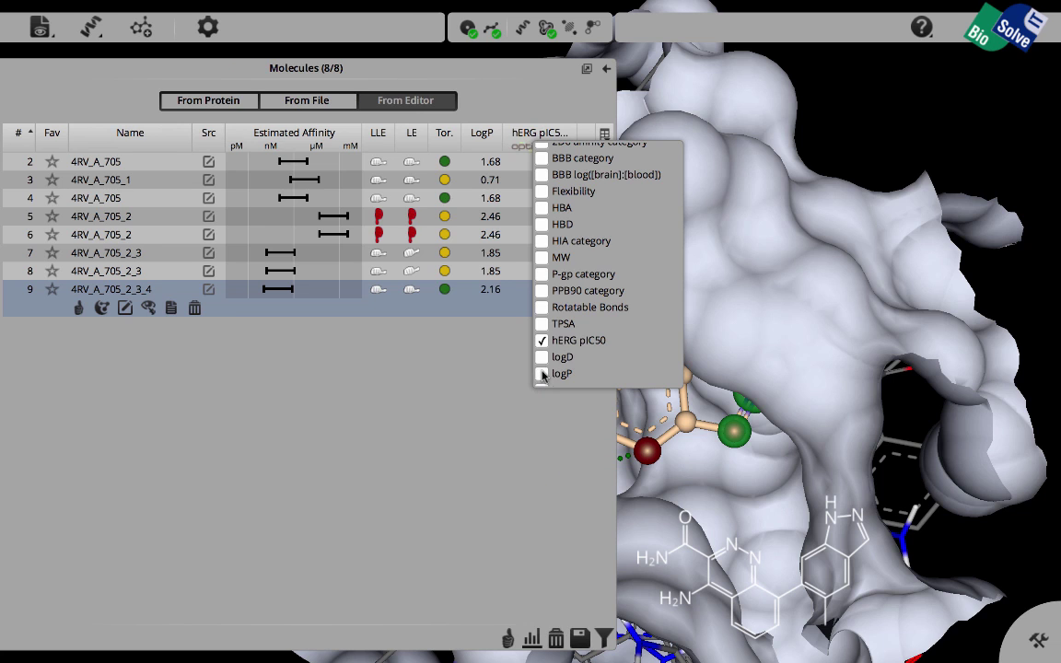
pyautogui.click(543, 373)
pyautogui.scroll(2, 599, 300)
pyautogui.scroll(1, 599, 300)
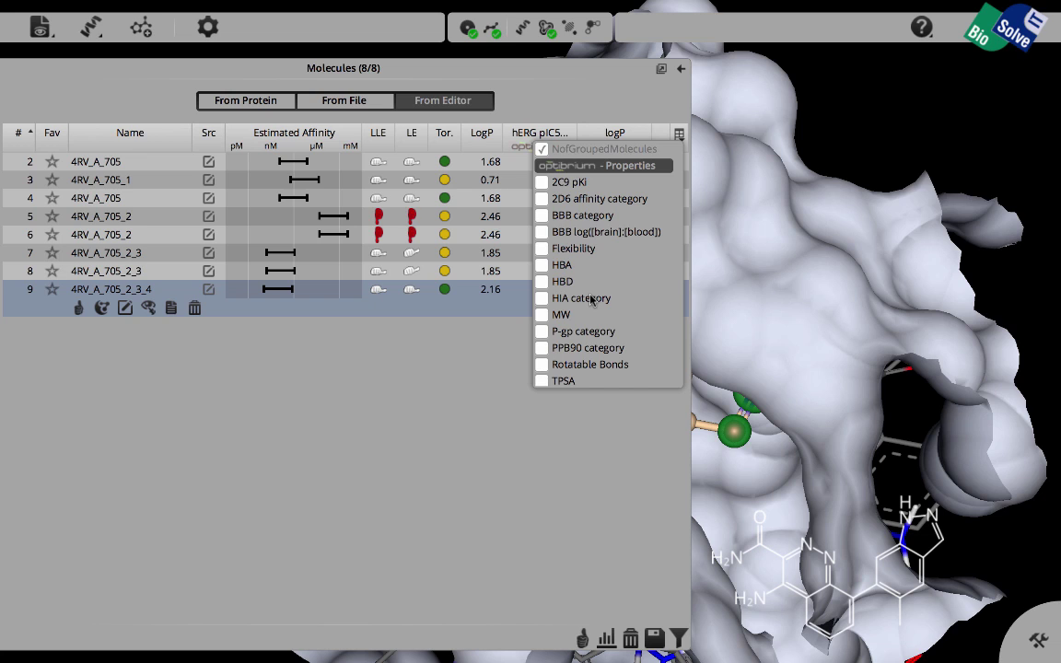
pyautogui.click(454, 321)
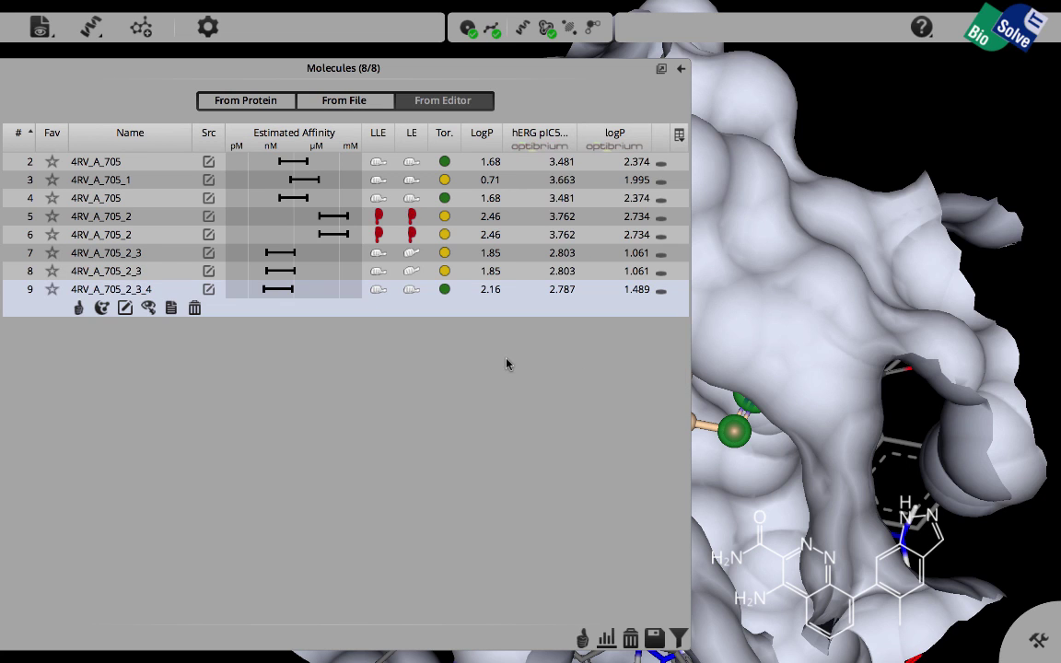